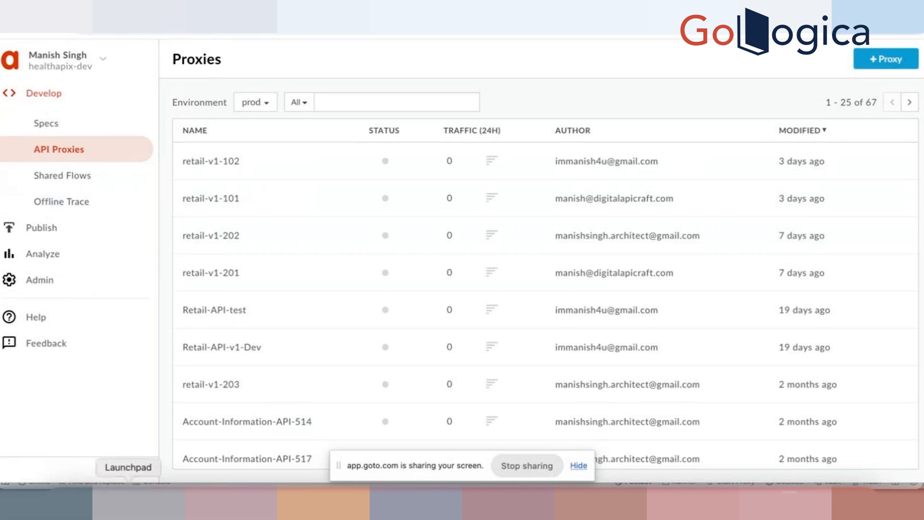
- Switch to the Downloads folder in Finder and collapse its 06 - Mediation folder
click(72, 483)
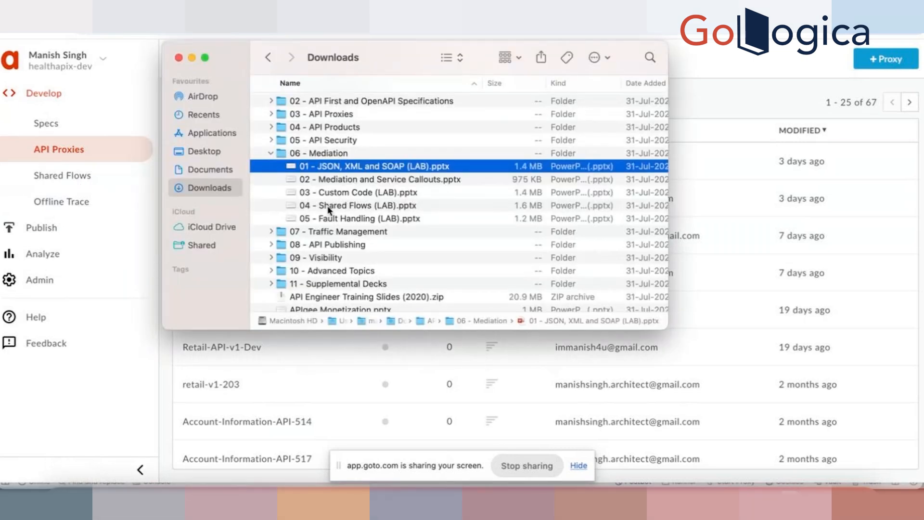
click(733, 58)
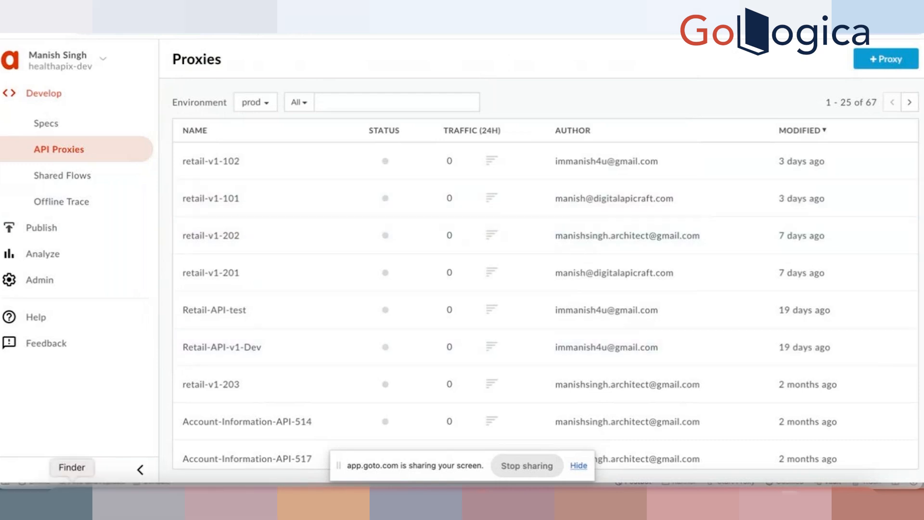
click(72, 484)
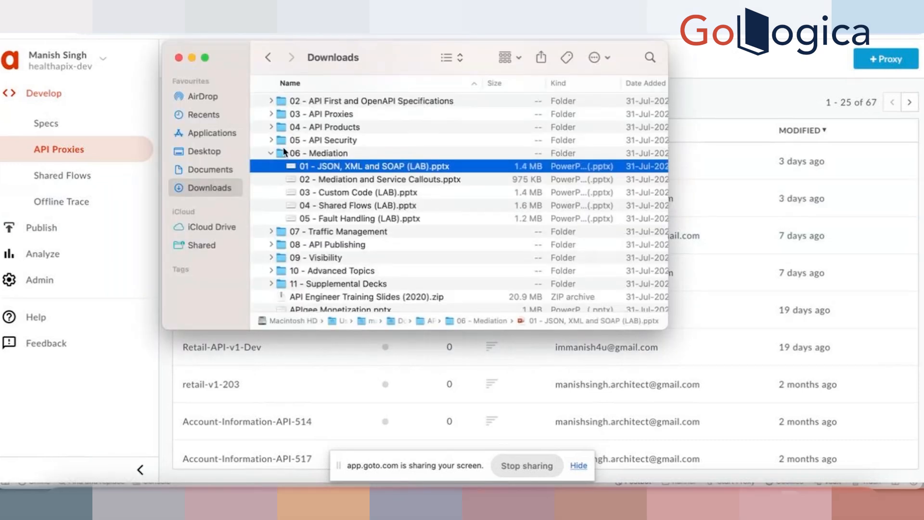
click(270, 153)
- Expand the labs folder and collapse its apigee-api-engineer-lab-03-products and apigee-api-engineer-lab-06-internal-threat subfolders
scroll(366, 207, down, 5)
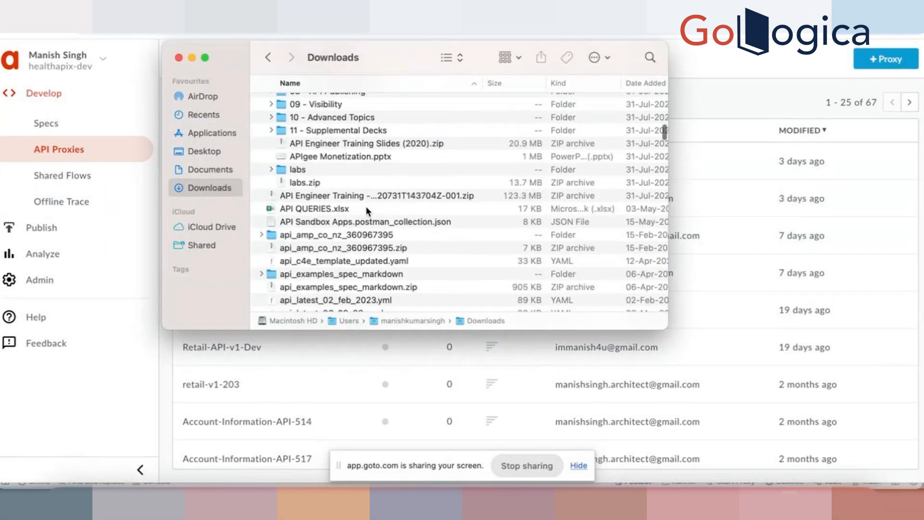
click(302, 166)
key(Right)
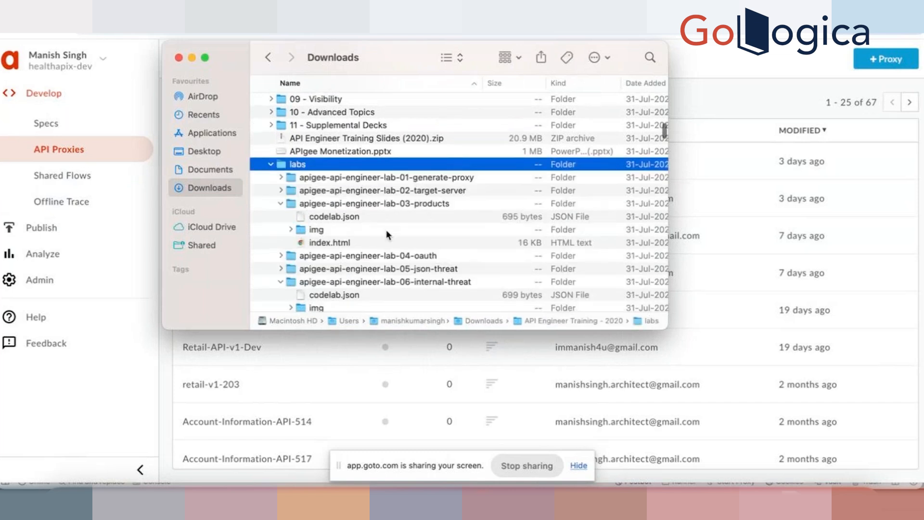
scroll(386, 230, down, 3)
click(280, 125)
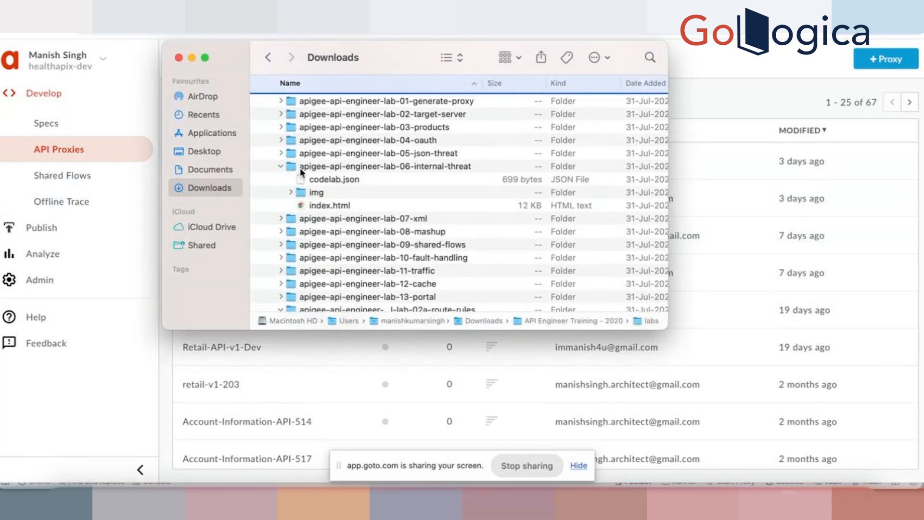
click(280, 166)
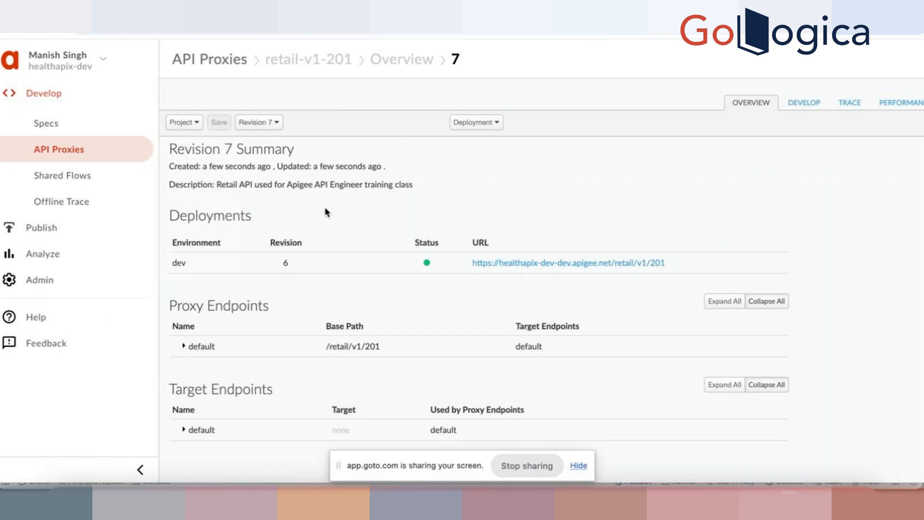
- Open revision 7 of the retail-v1-201 proxy for development and bring its endpoint flows into view
click(799, 106)
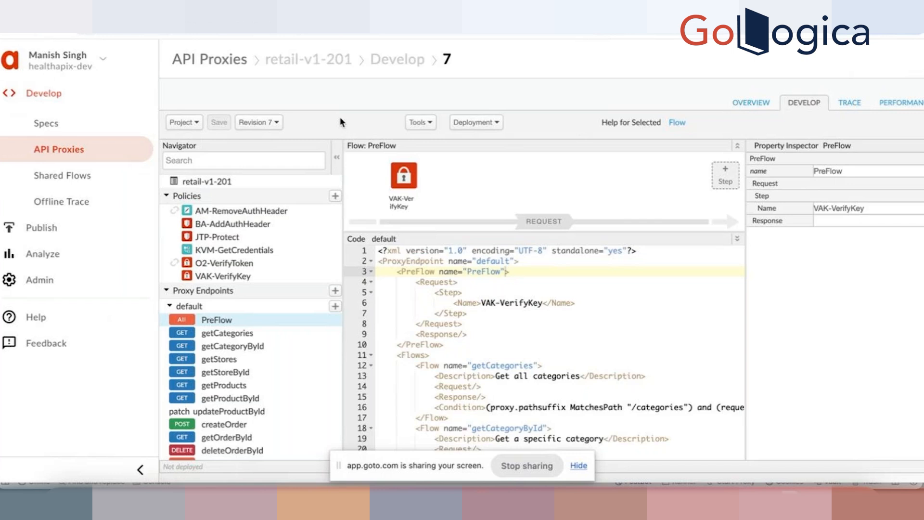
scroll(224, 388, down, 4)
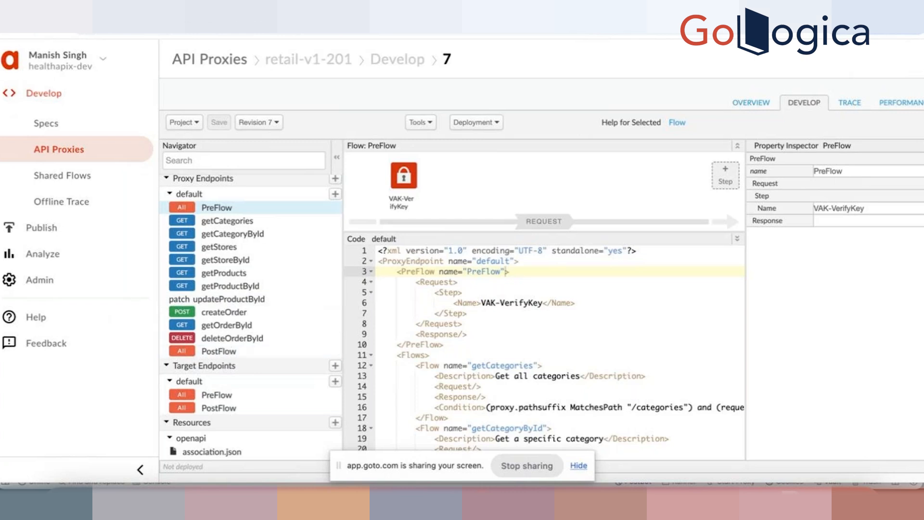
- Read the lab instructions from the proxy bundle upload through to adding a JSON to XML policy in the PostFlow
key(ctrl+Tab)
scroll(254, 370, down, 8)
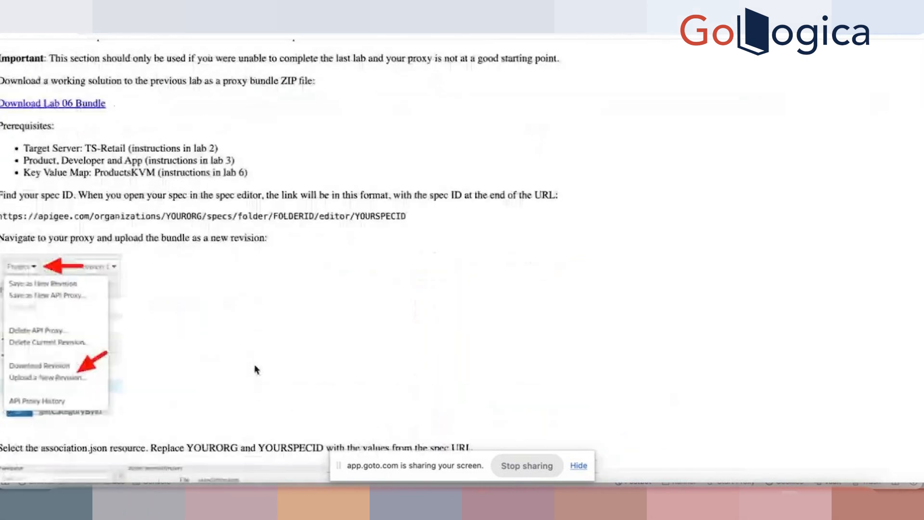
scroll(255, 370, down, 2)
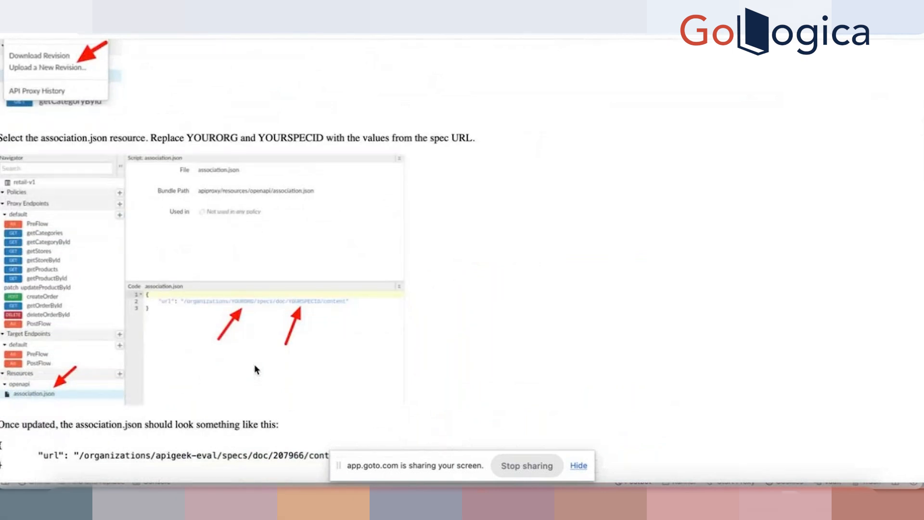
scroll(221, 391, down, 2)
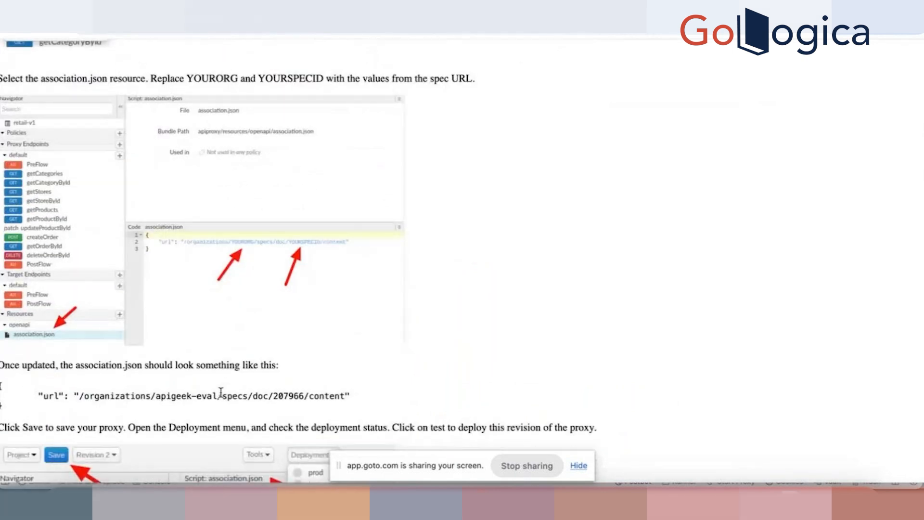
scroll(220, 391, down, 5)
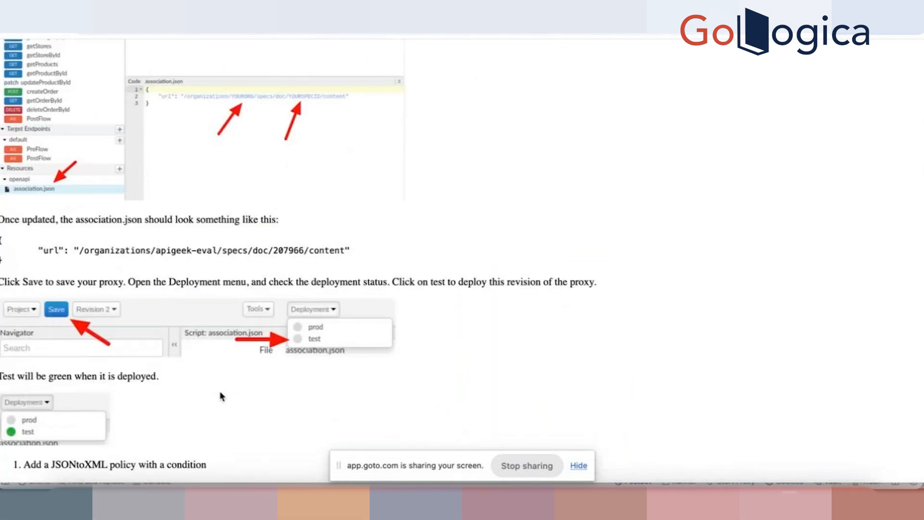
scroll(221, 396, down, 15)
scroll(222, 395, down, 1)
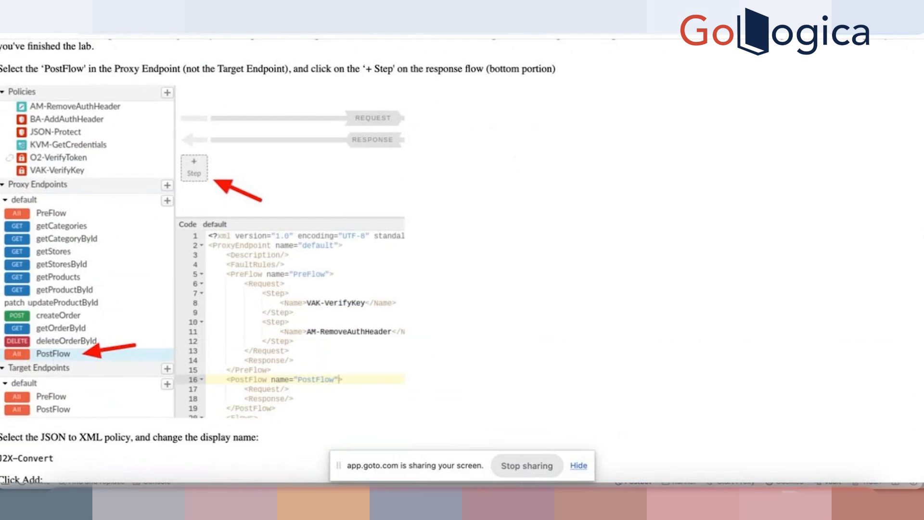
- Return to the retail-v1-201 proxy and show the response flow of the default proxy endpoint's PostFlow
click(687, 11)
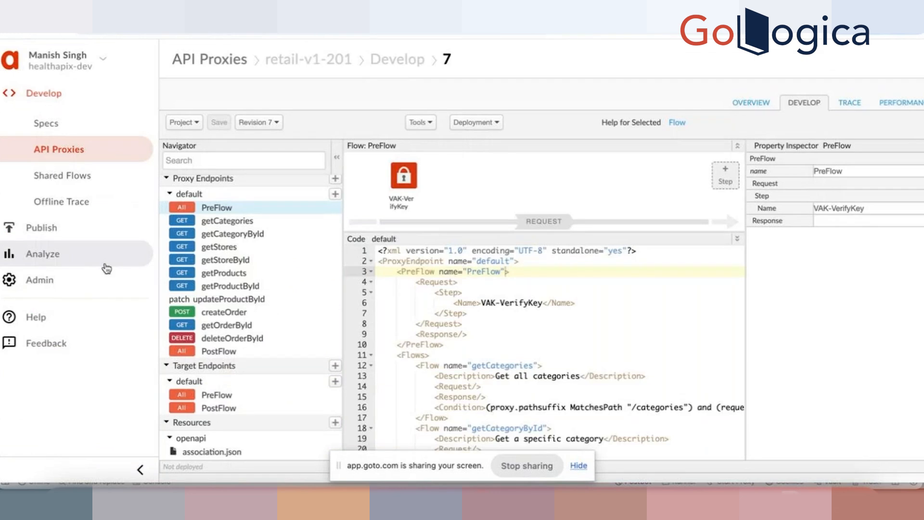
click(215, 353)
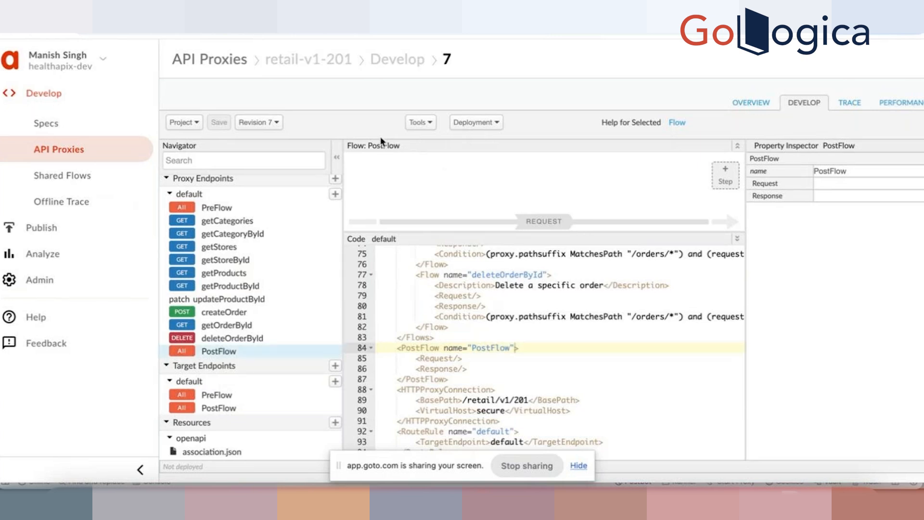
drag(401, 145, 368, 143)
scroll(491, 185, down, 3)
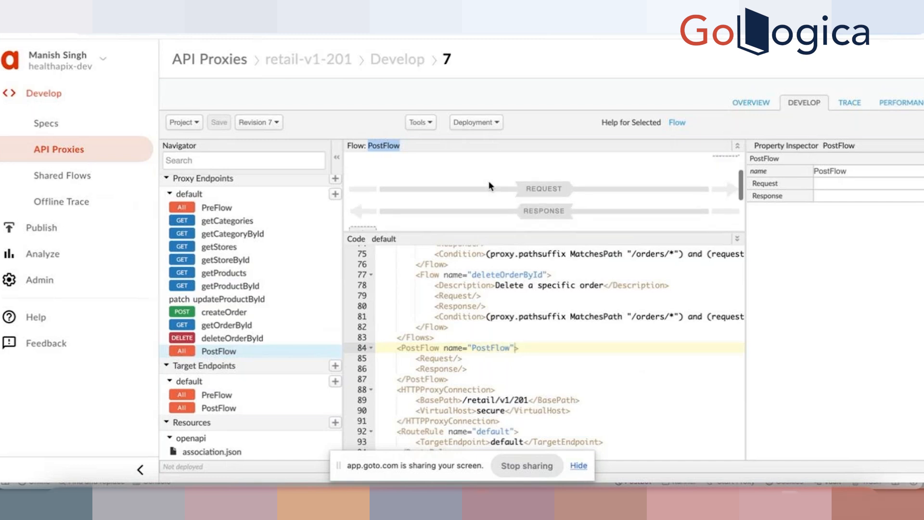
scroll(490, 185, down, 1)
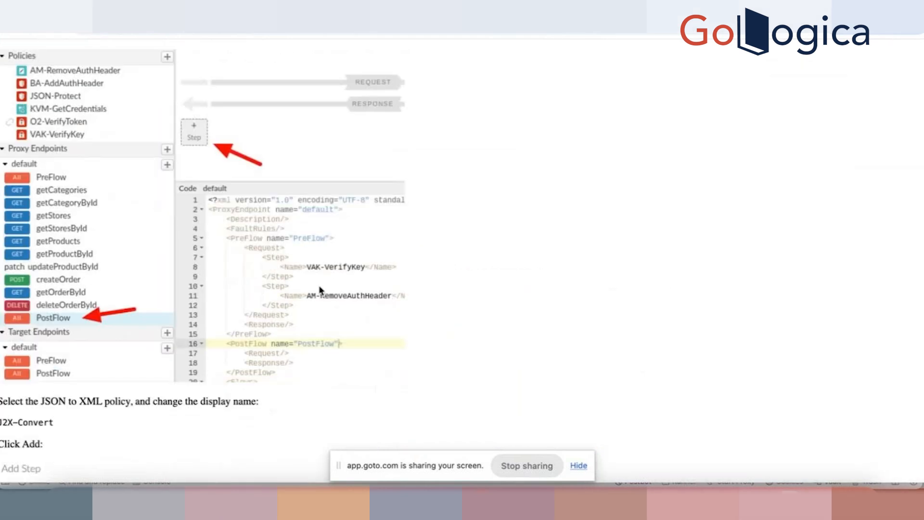
- Copy the policy display name J2X-Convert from the lab instructions and return to the proxy editor
scroll(98, 392, down, 3)
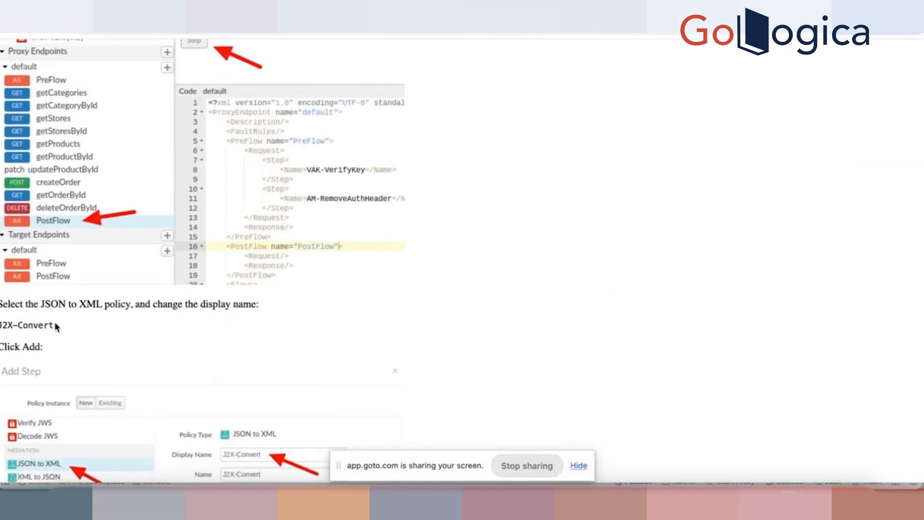
drag(54, 326, 1, 325)
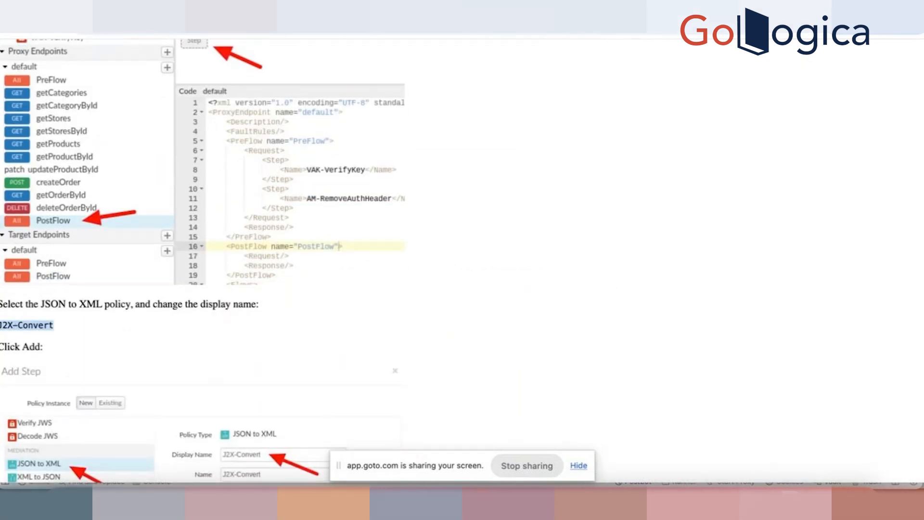
key(ctrl+Tab)
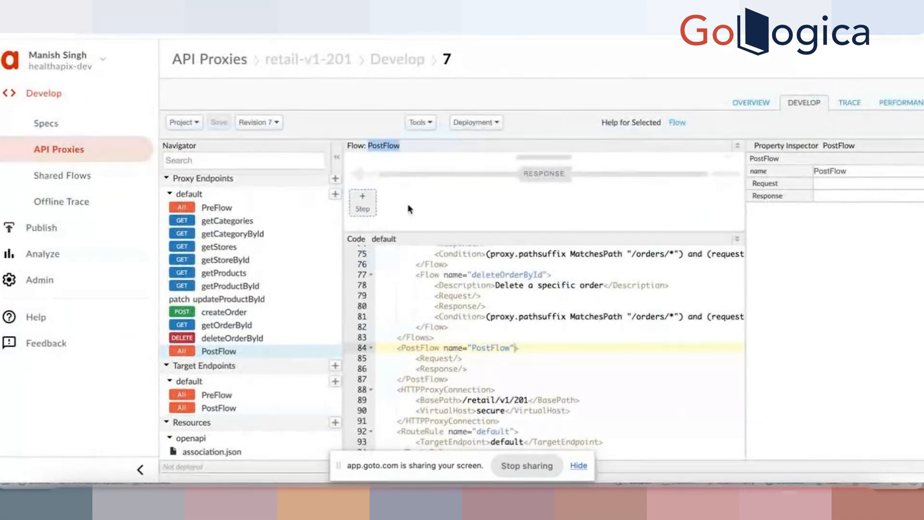
- Add a new JSON to XML policy with the display name J2X-Convert to the PostFlow response
click(362, 198)
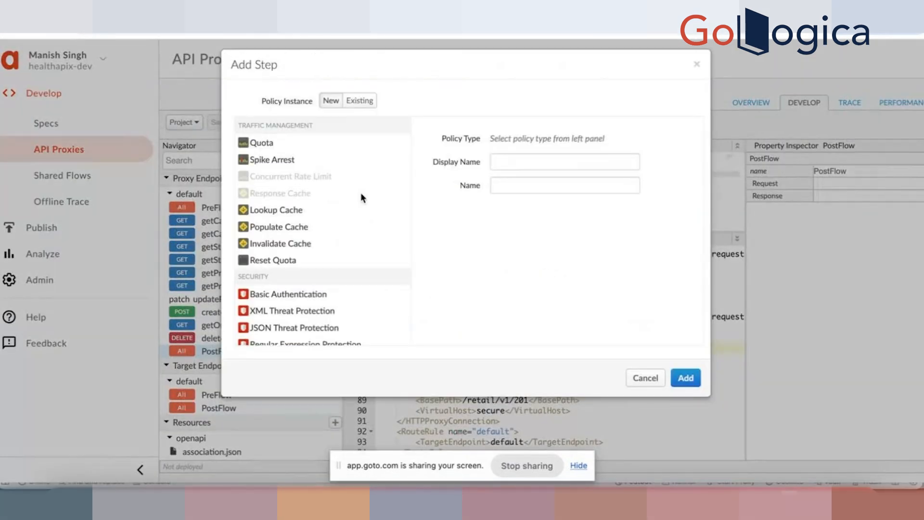
scroll(279, 187, down, 3)
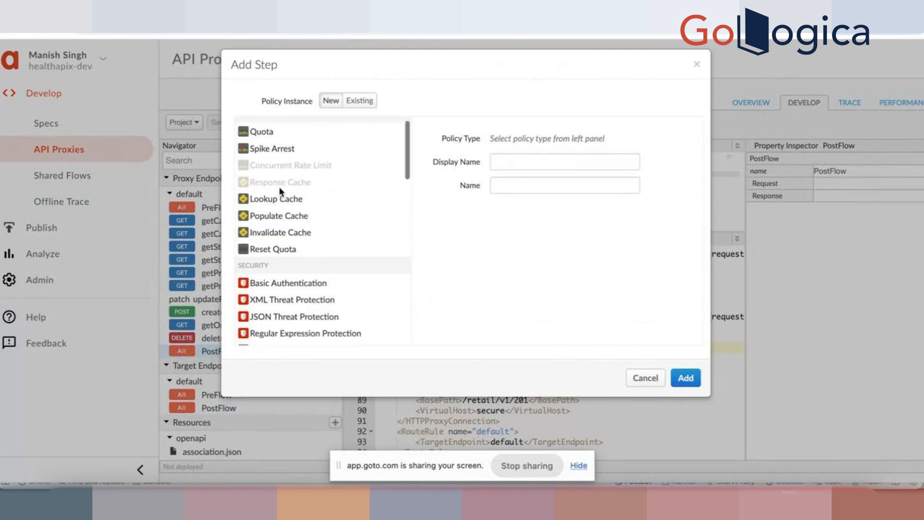
scroll(281, 192, down, 10)
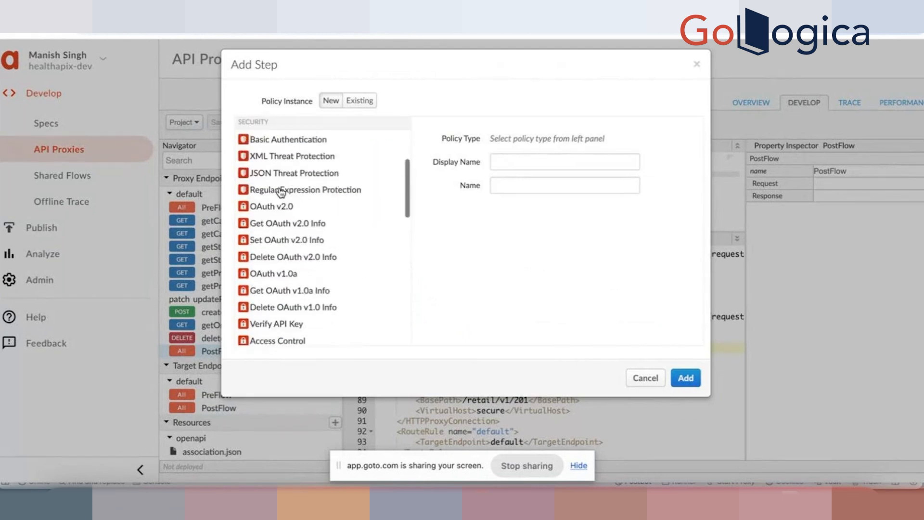
scroll(281, 192, down, 8)
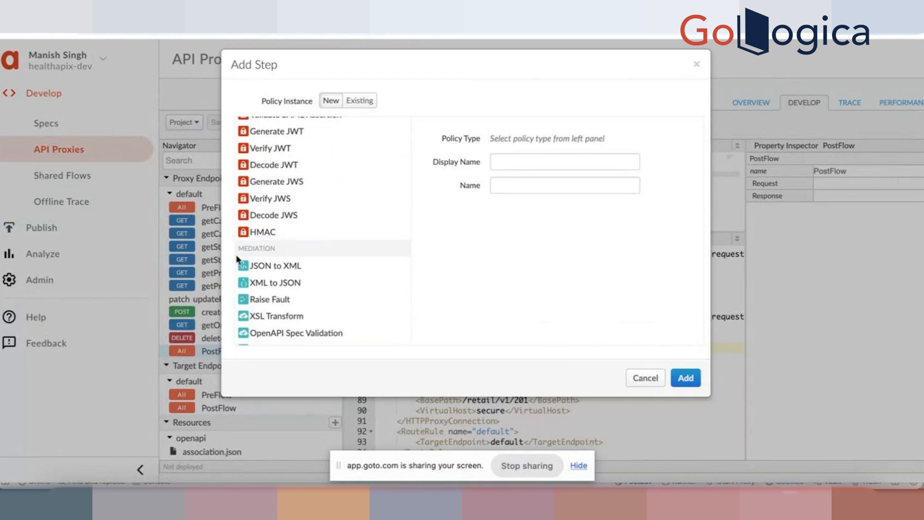
click(281, 267)
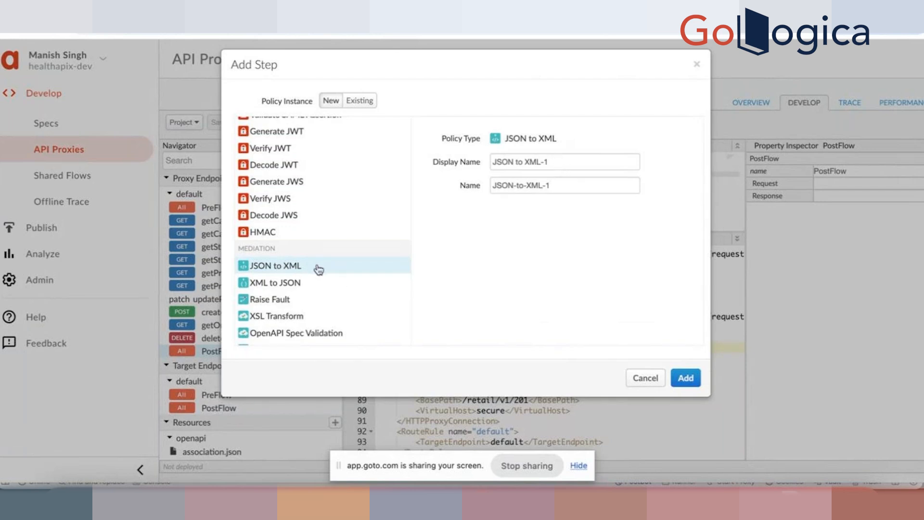
drag(551, 162, 479, 148)
text(J2X-Convert)
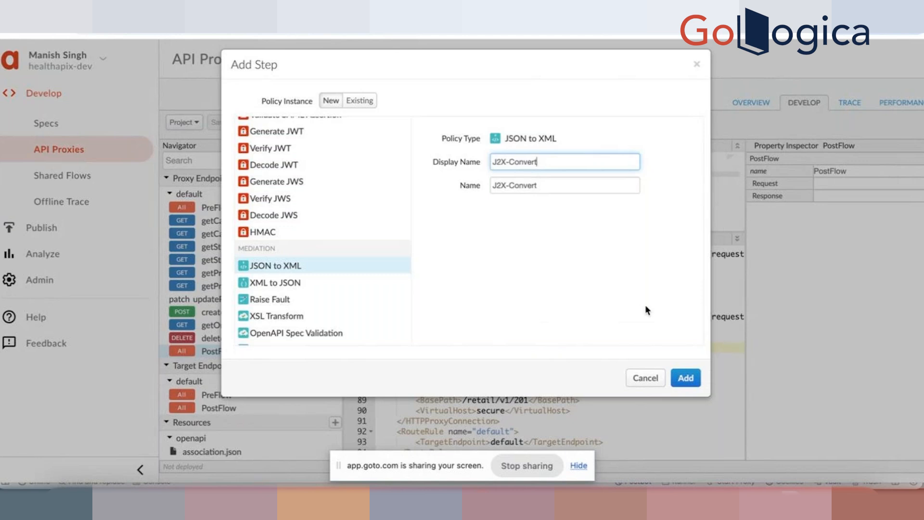
click(691, 374)
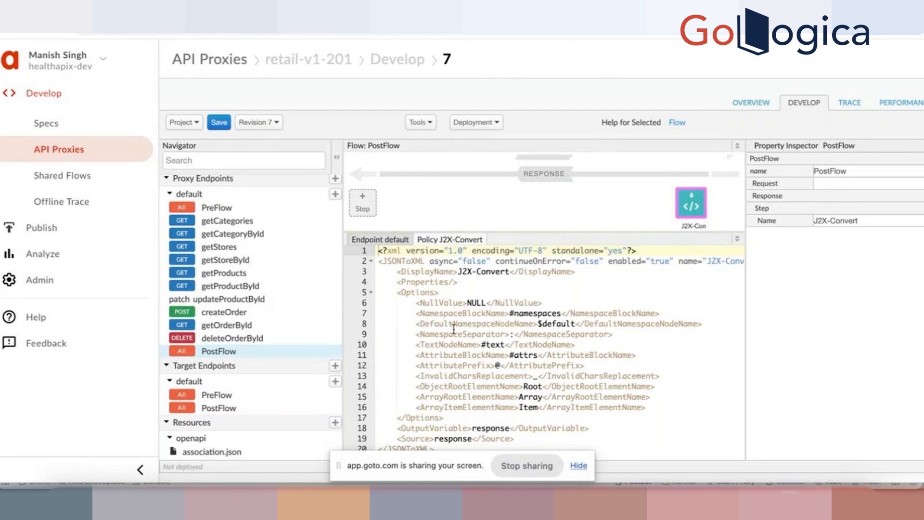
- Show the default endpoint's XML and place the cursor on the opening Step tag of J2X-Convert
click(400, 241)
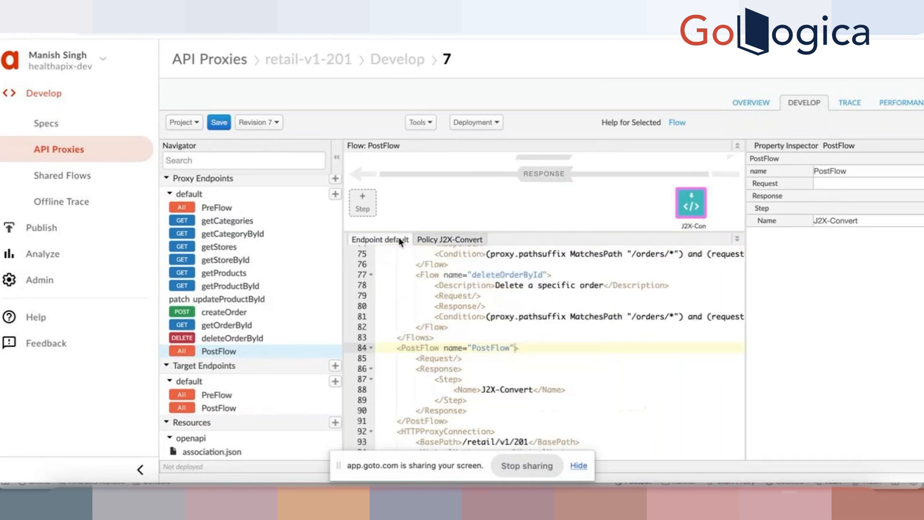
click(470, 381)
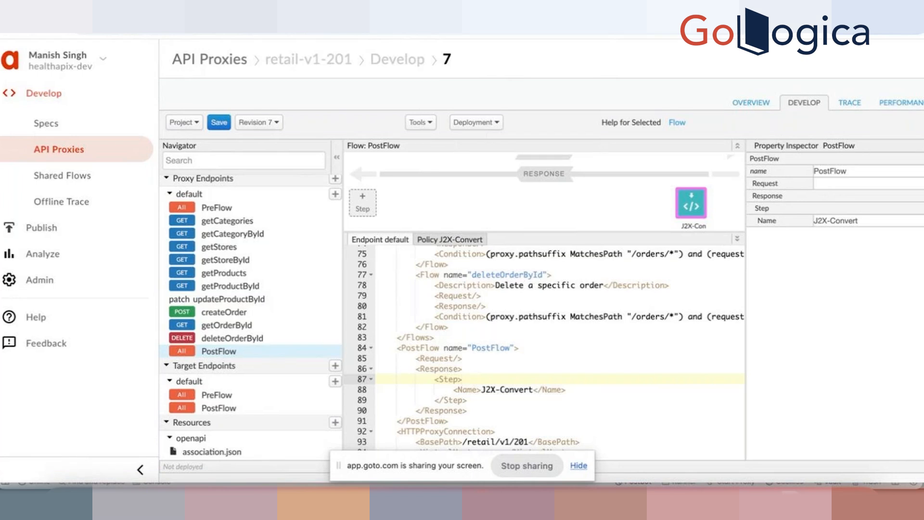
- Copy the line <Condition>request.header.Accept == "application/xml"</Condition> from the lab instructions for the JSON to XML step
click(809, 10)
scroll(374, 318, down, 10)
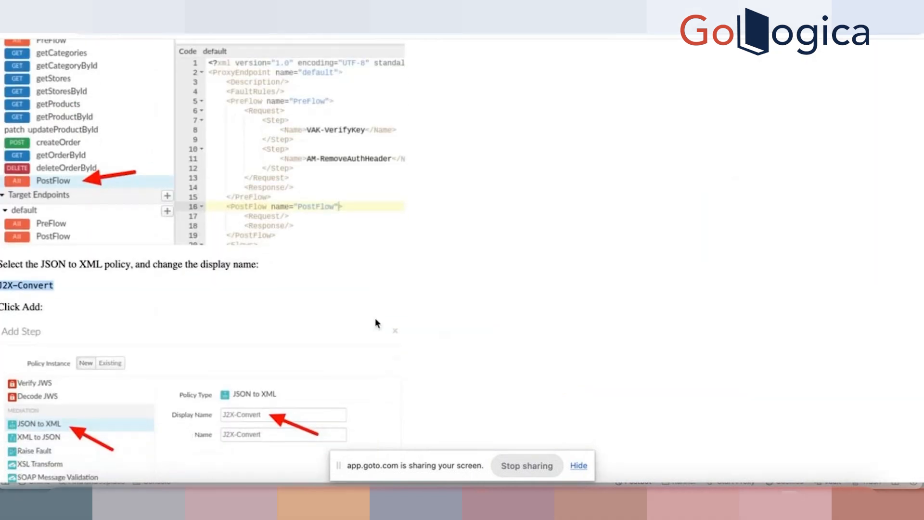
scroll(375, 318, down, 10)
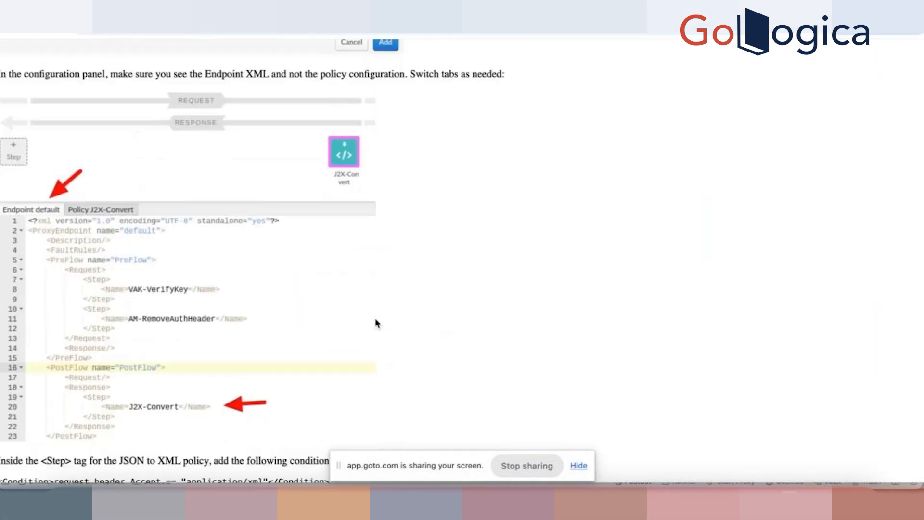
scroll(377, 323, down, 1)
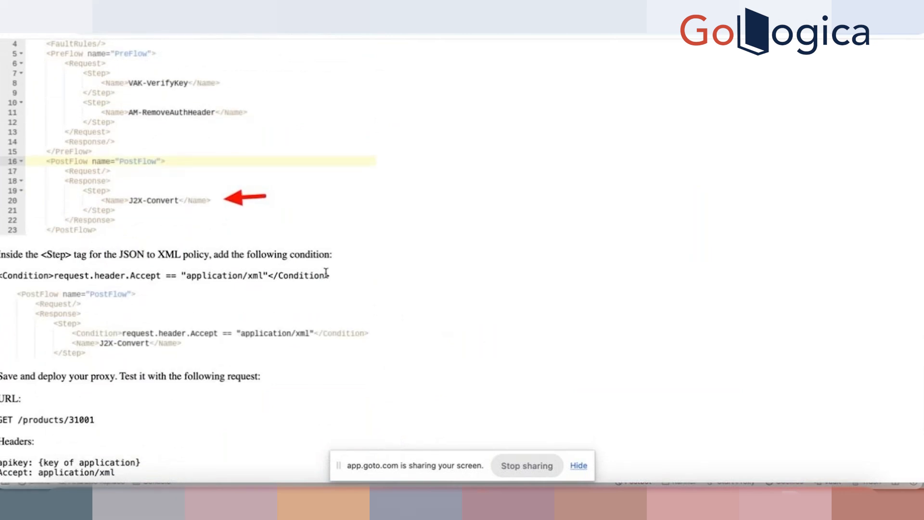
drag(330, 274, 1, 275)
key(ctrl+c)
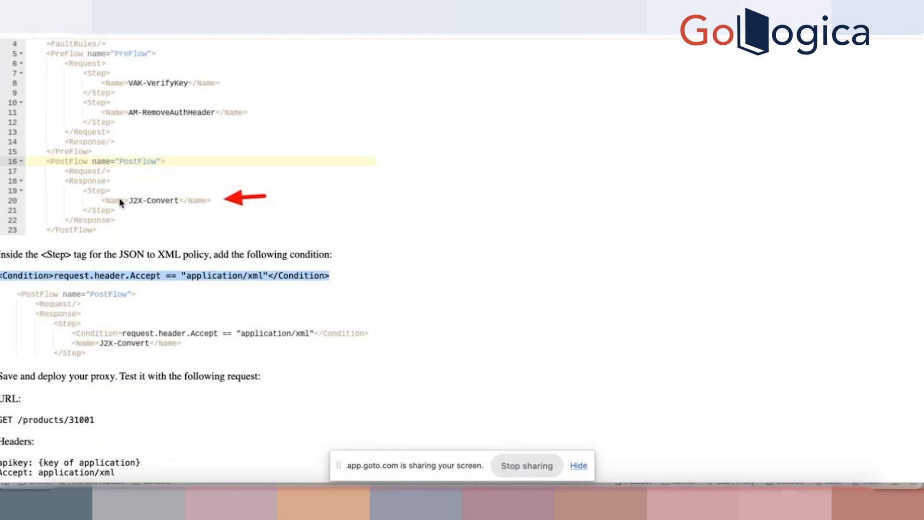
scroll(119, 197, up, 1)
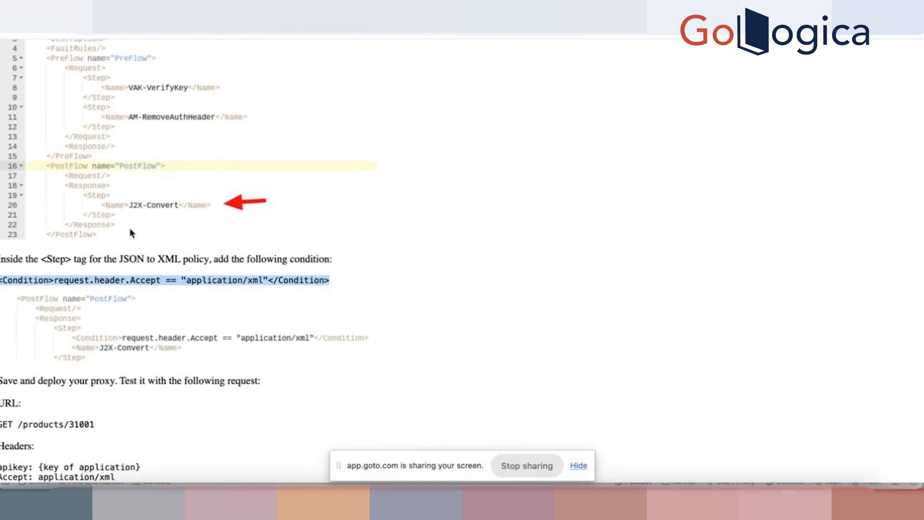
- Insert <Condition>request.header.Accept == "application/xml"</Condition> above the J2X-Convert name in the PostFlow response step and save the revision
click(561, 9)
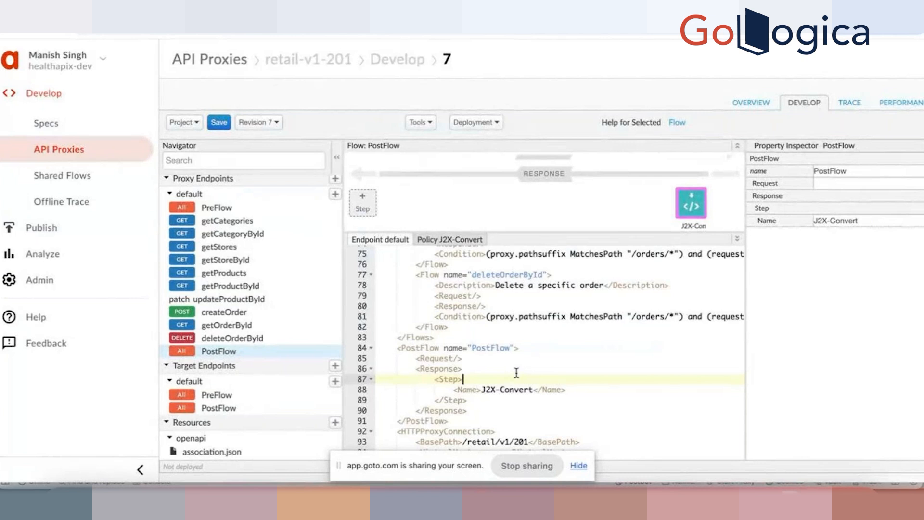
key(Return)
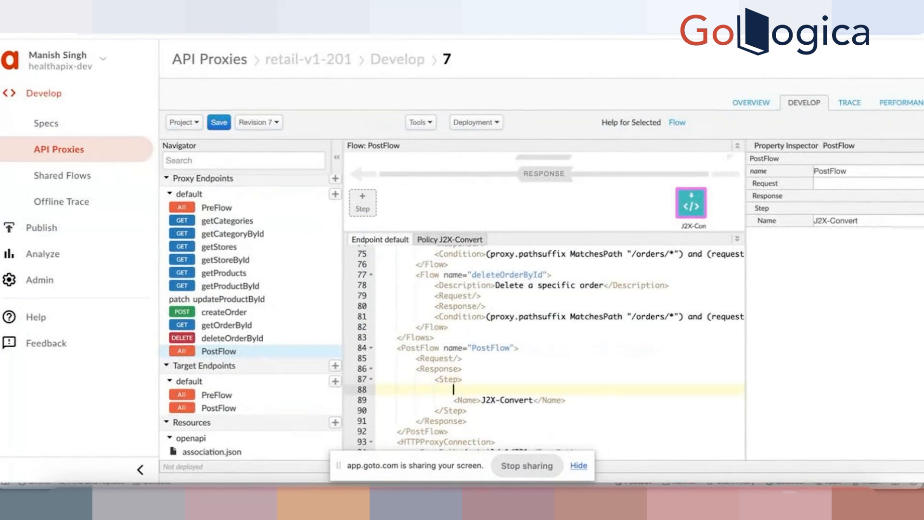
key(ctrl+v)
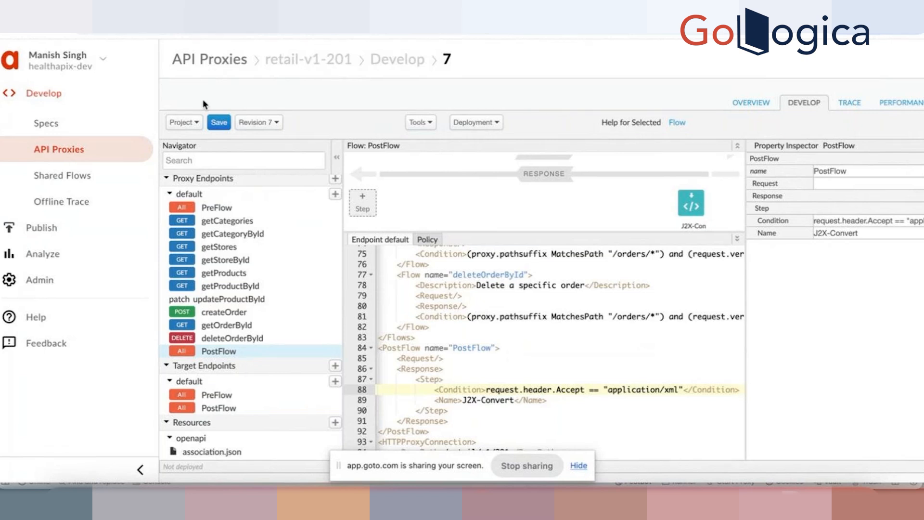
click(218, 123)
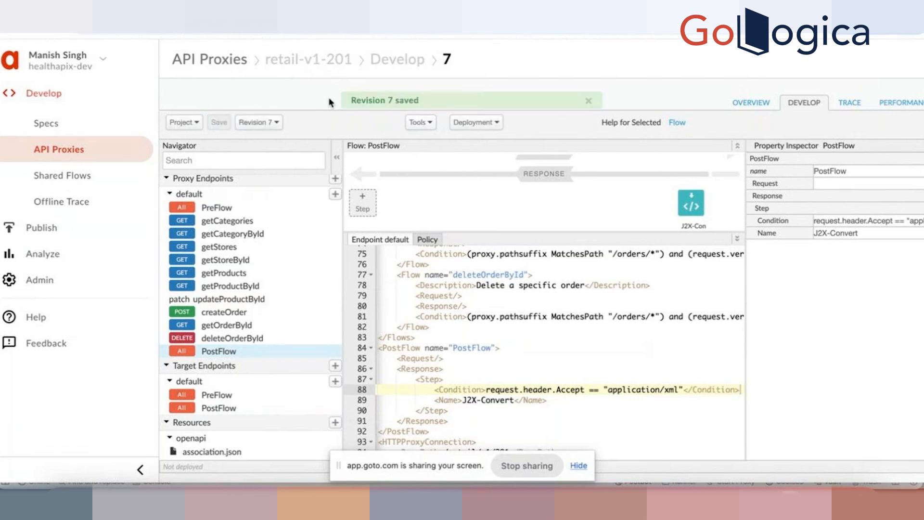
- Deploy revision 7 of the retail-v1-201 proxy to the dev environment and start a trace session for it
click(498, 123)
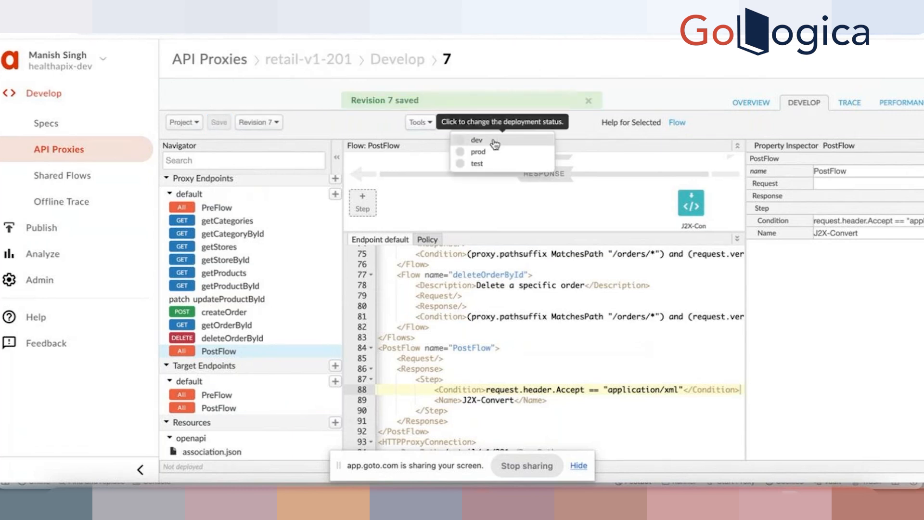
click(494, 140)
click(640, 143)
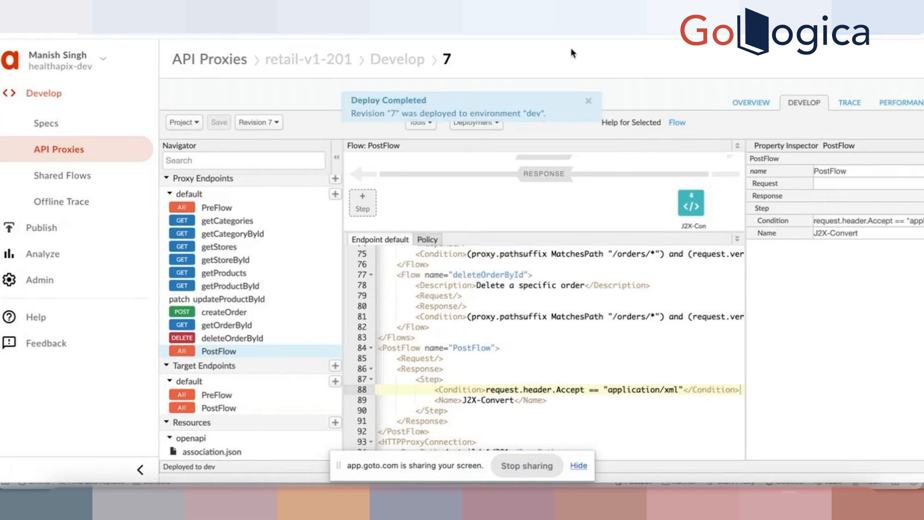
click(586, 100)
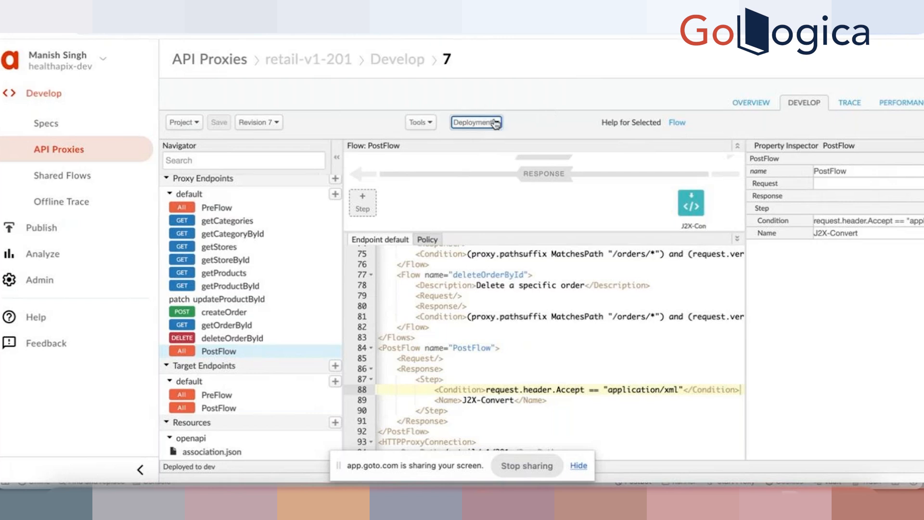
click(850, 103)
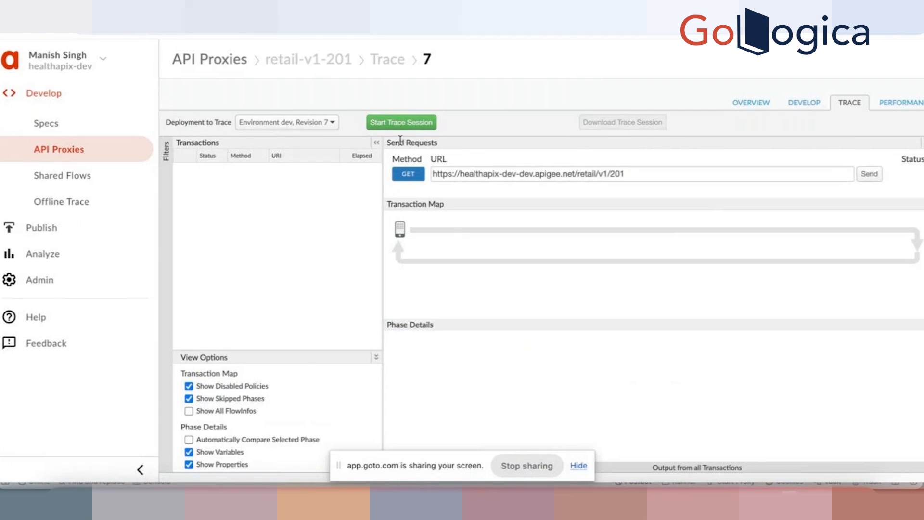
click(408, 123)
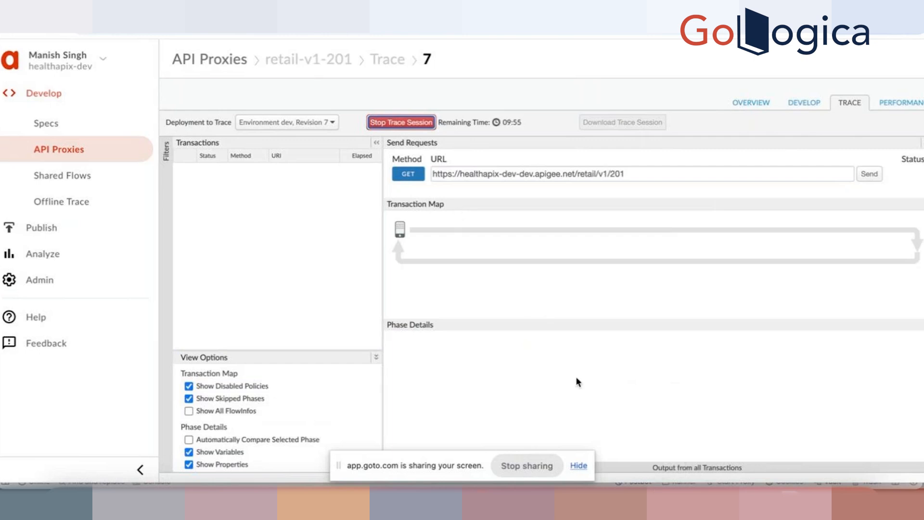
- Switch to Postman and close the unneeded SRG SSR and ABDM requests, keeping the healthapix retail requests open
click(658, 481)
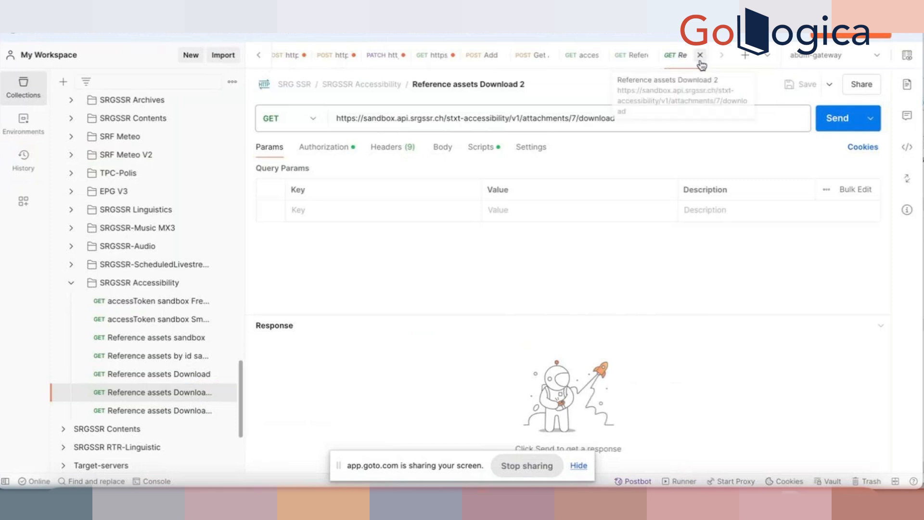
click(701, 55)
click(701, 56)
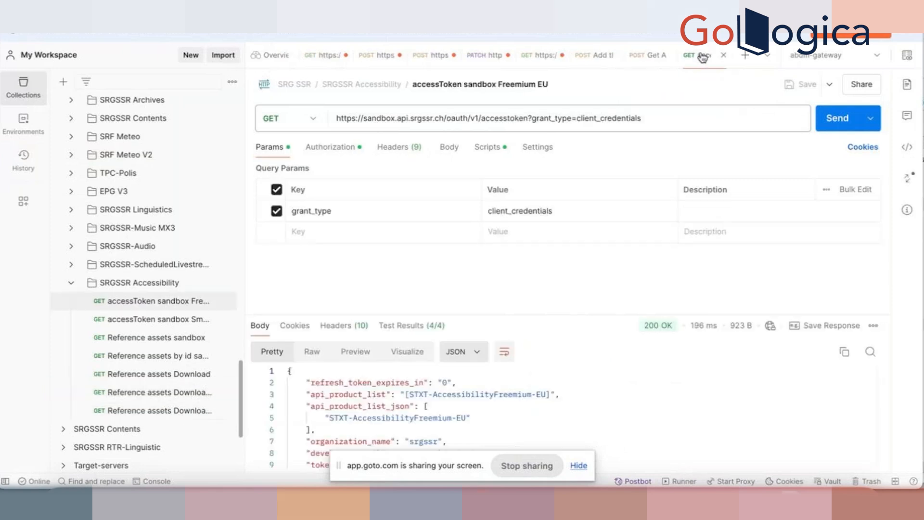
click(724, 56)
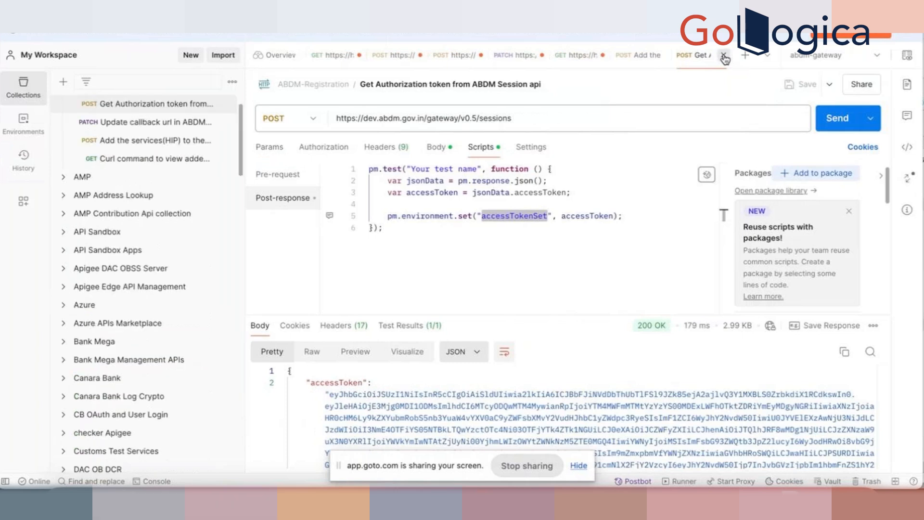
click(723, 56)
click(724, 56)
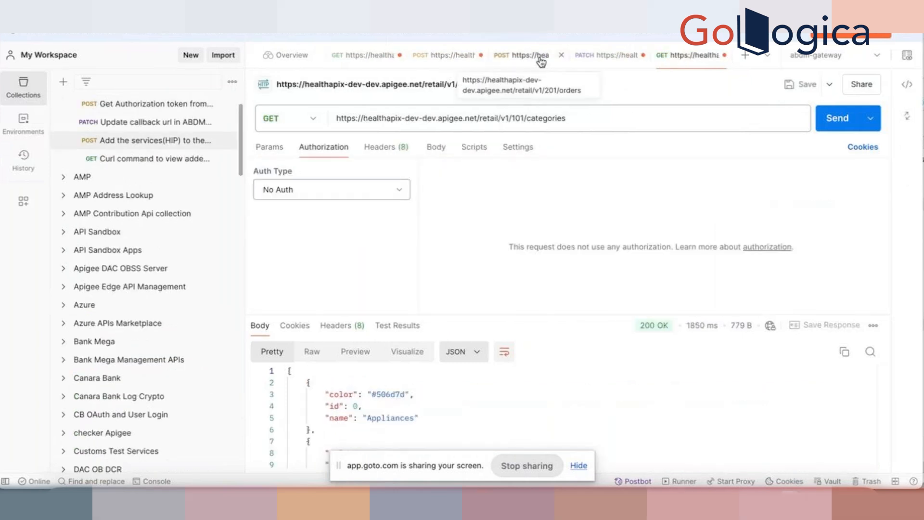
click(359, 57)
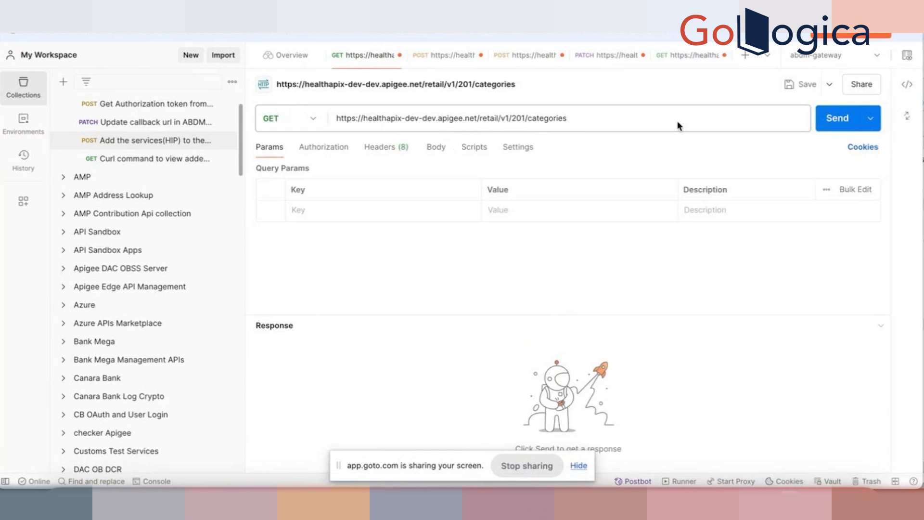
click(840, 127)
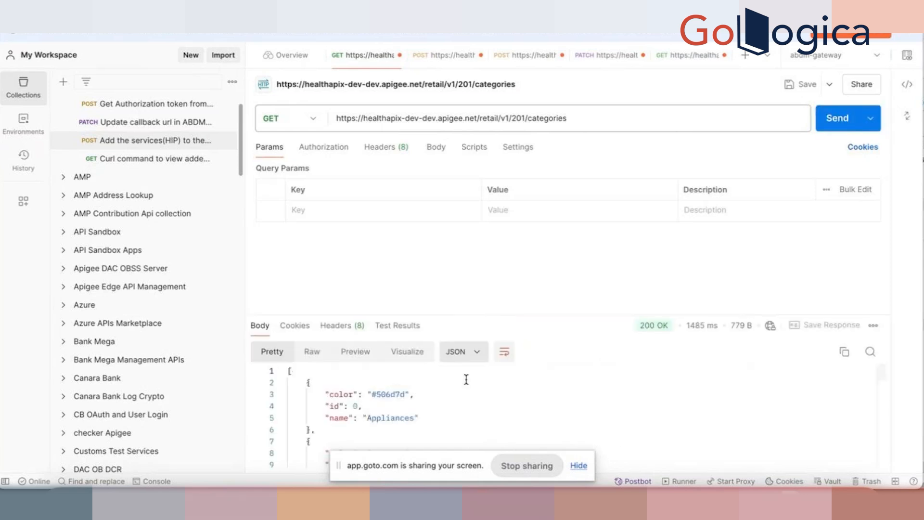
scroll(410, 400, down, 10)
scroll(408, 402, up, 10)
scroll(369, 390, down, 2)
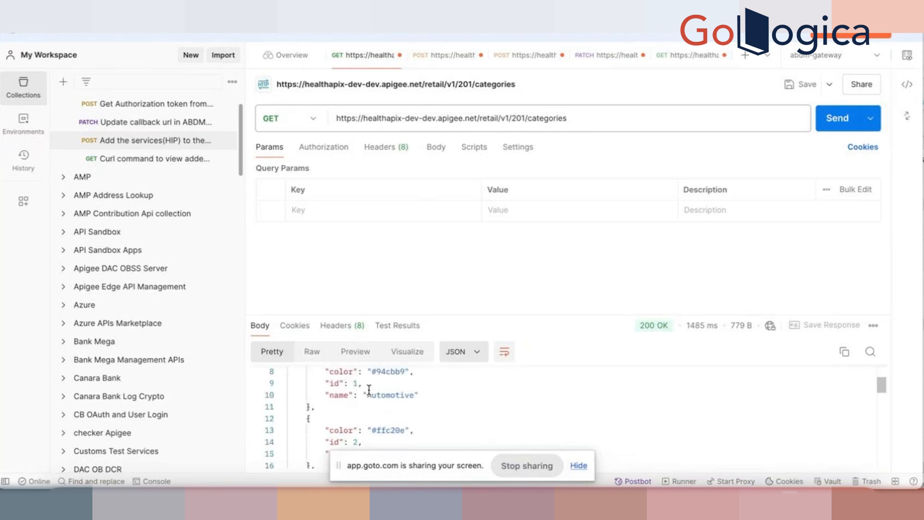
scroll(369, 389, down, 2)
scroll(369, 389, up, 4)
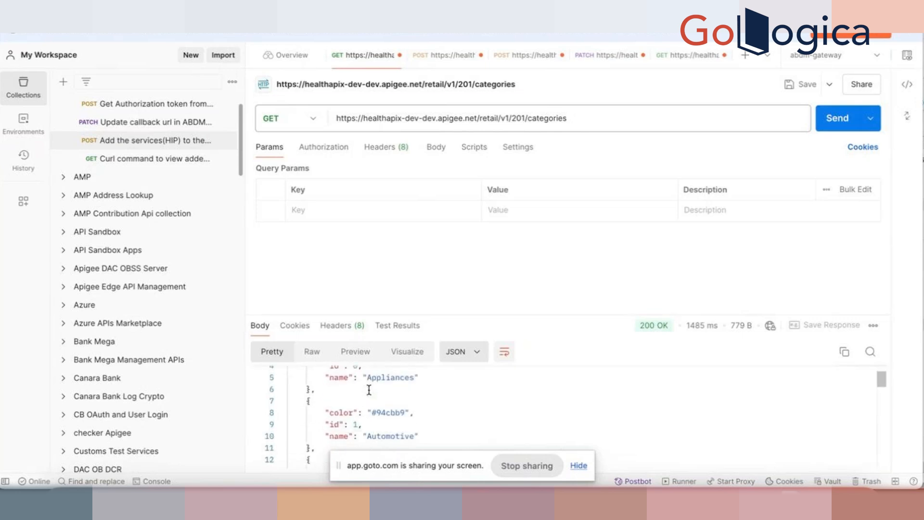
scroll(368, 389, up, 1)
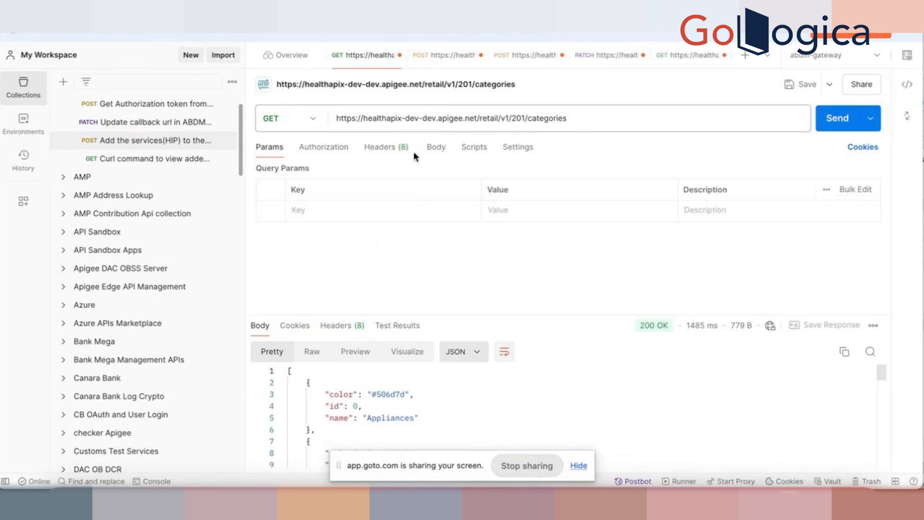
- Add an Accept header with the value application/xml to the retail/v1/201/categories request
click(386, 148)
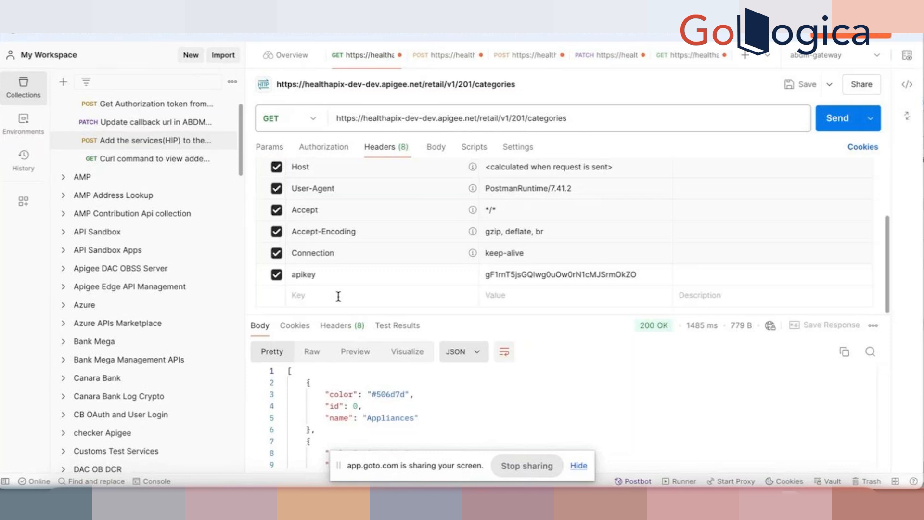
click(336, 301)
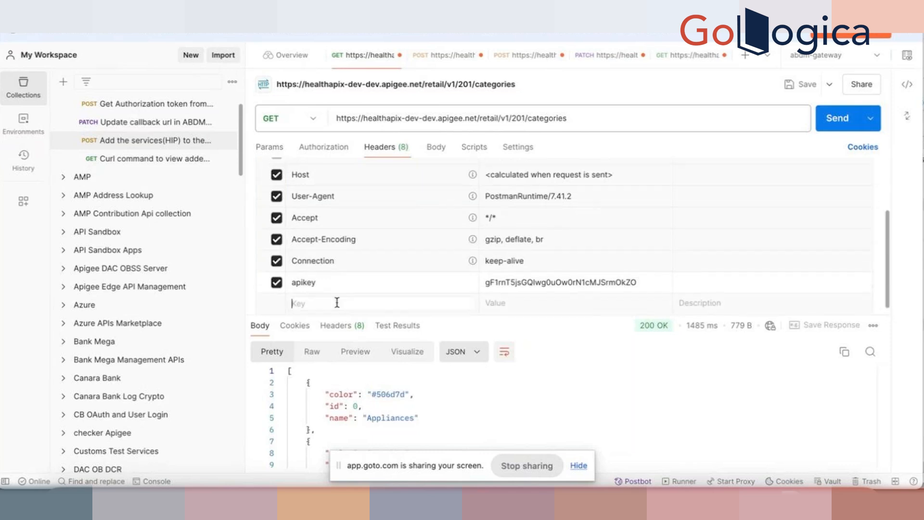
scroll(336, 302, down, 1)
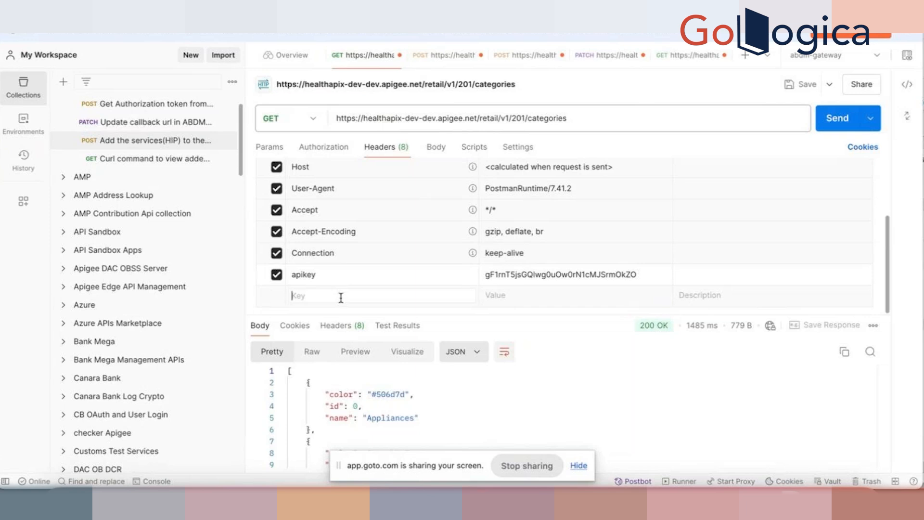
text(Ac)
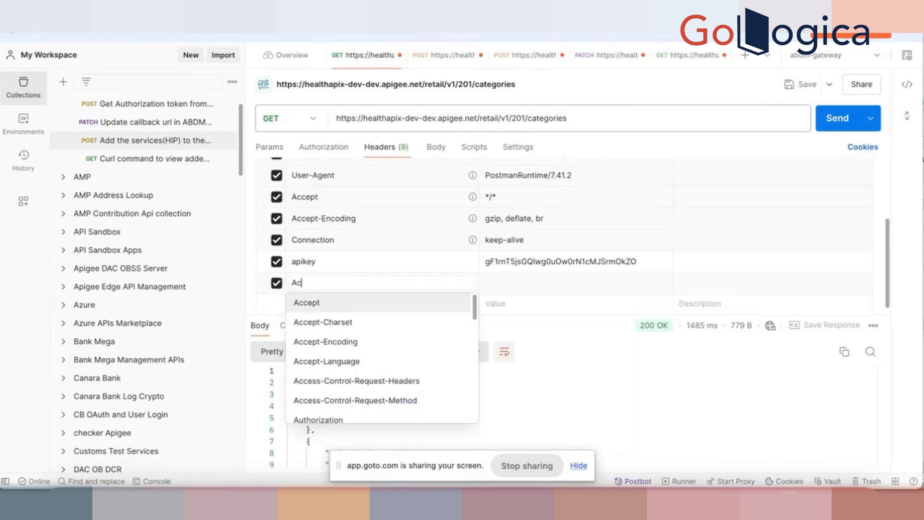
text(cept)
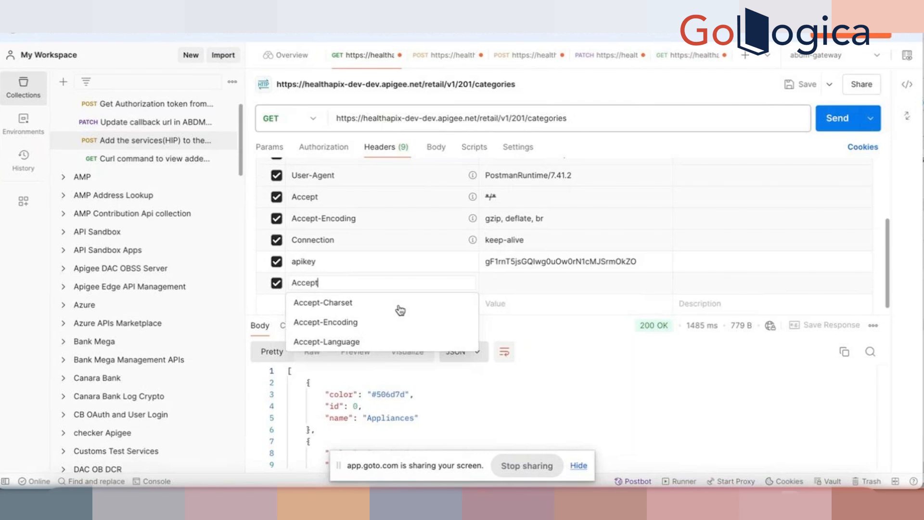
click(513, 280)
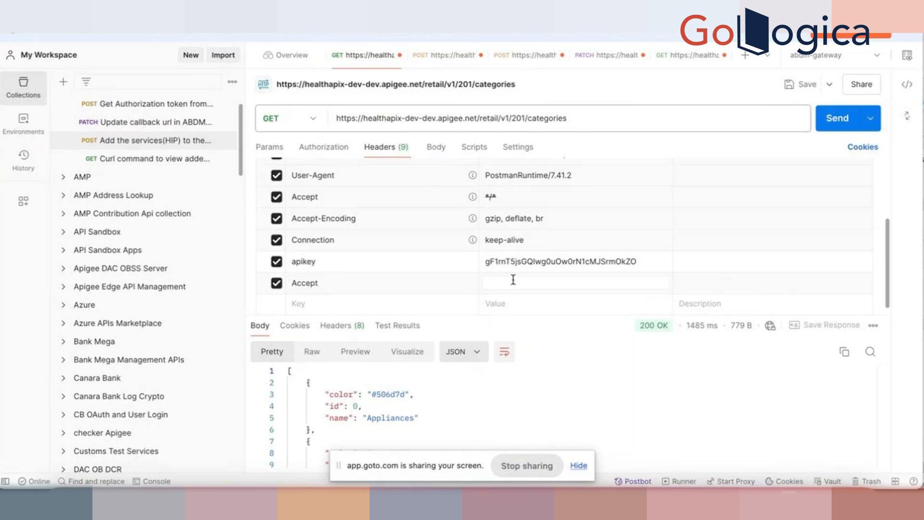
text(appli)
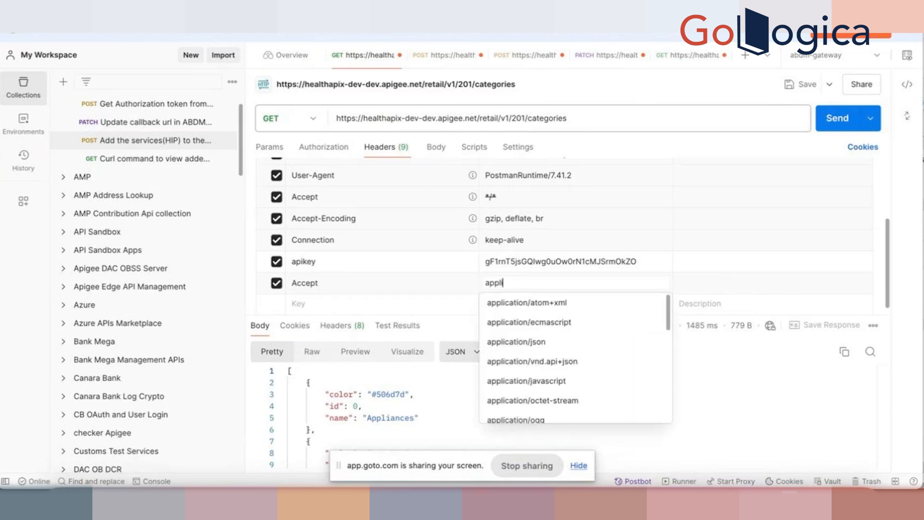
text(cation/xml)
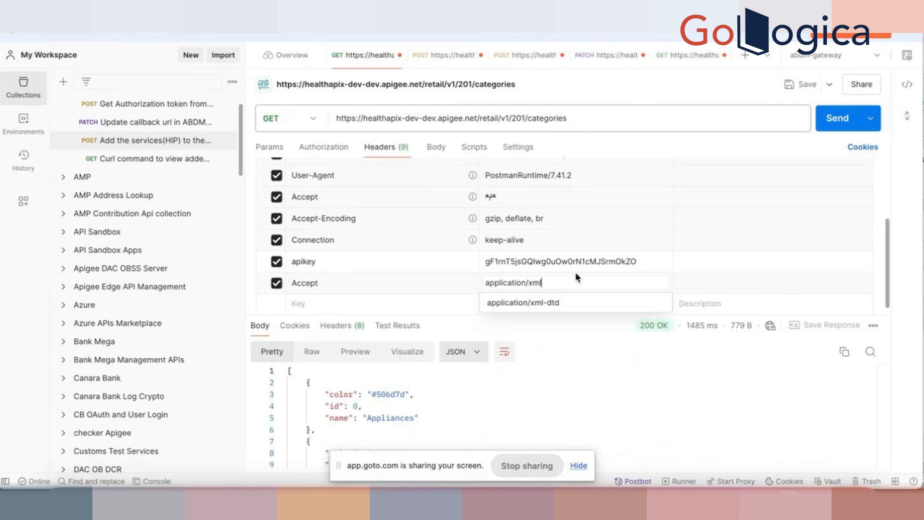
- Copy the header value application/xml and post it in the GoTo meeting chat
drag(555, 283, 450, 279)
key(super+c)
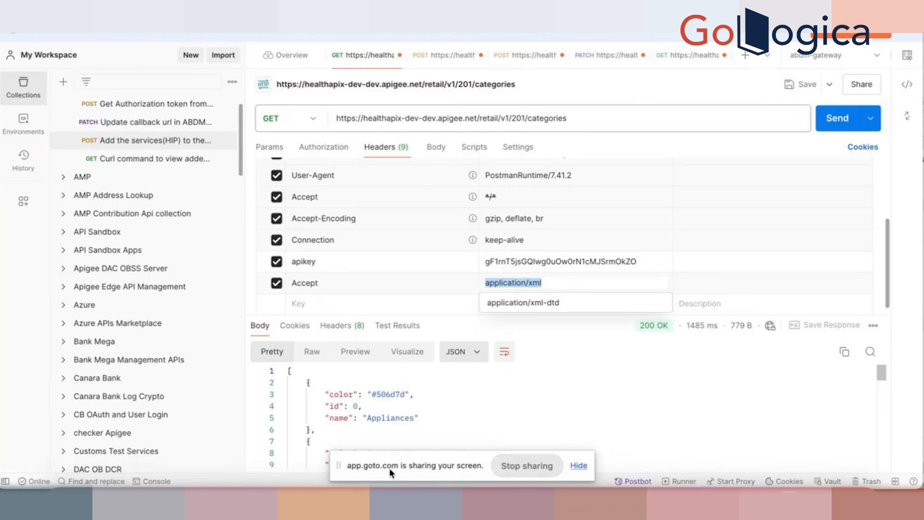
click(524, 501)
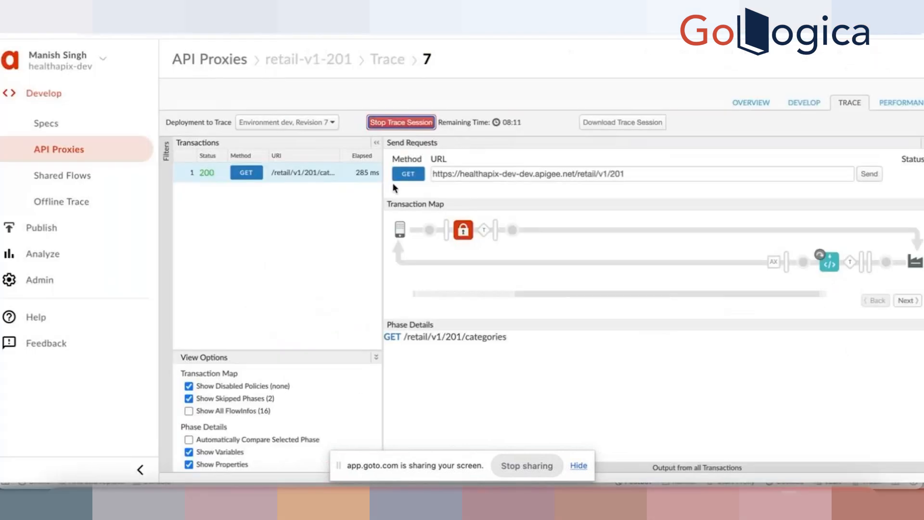
click(366, 8)
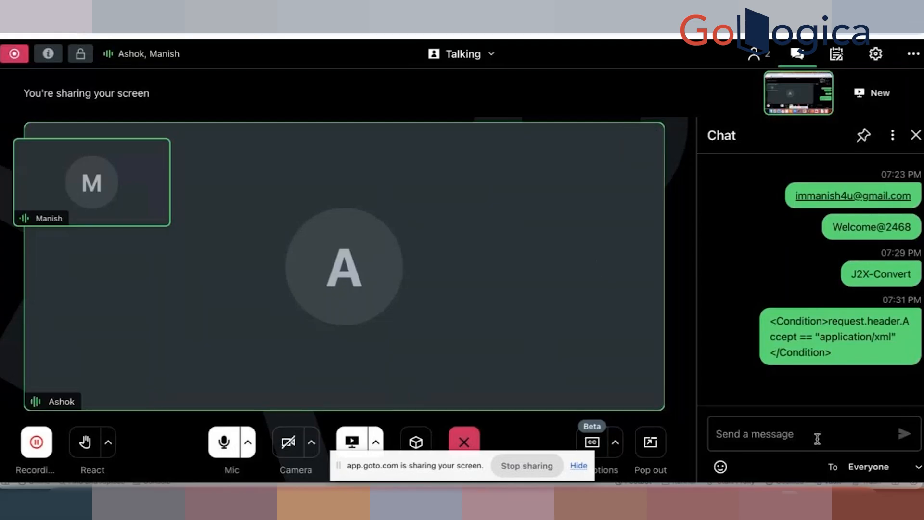
click(817, 439)
key(super+v)
key(Return)
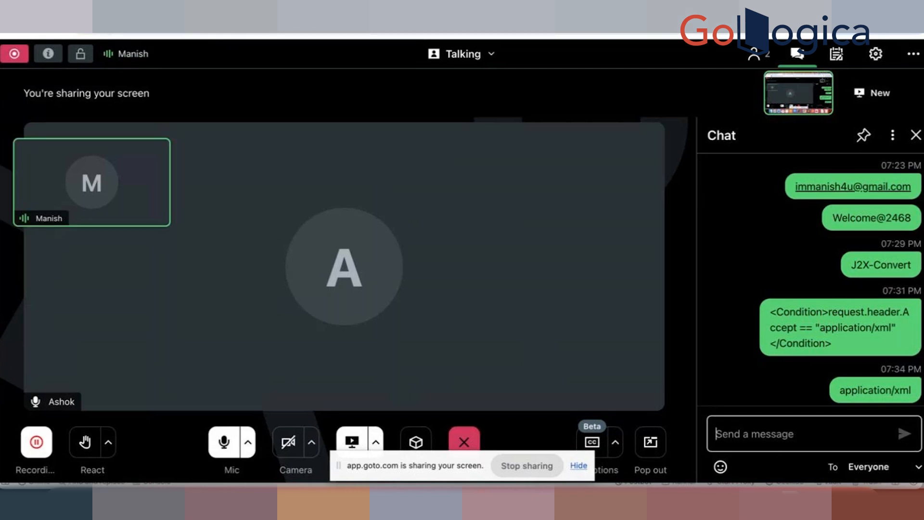
- Return to Postman, resend the categories request with the application/xml Accept header, and review the response body
click(585, 9)
click(659, 501)
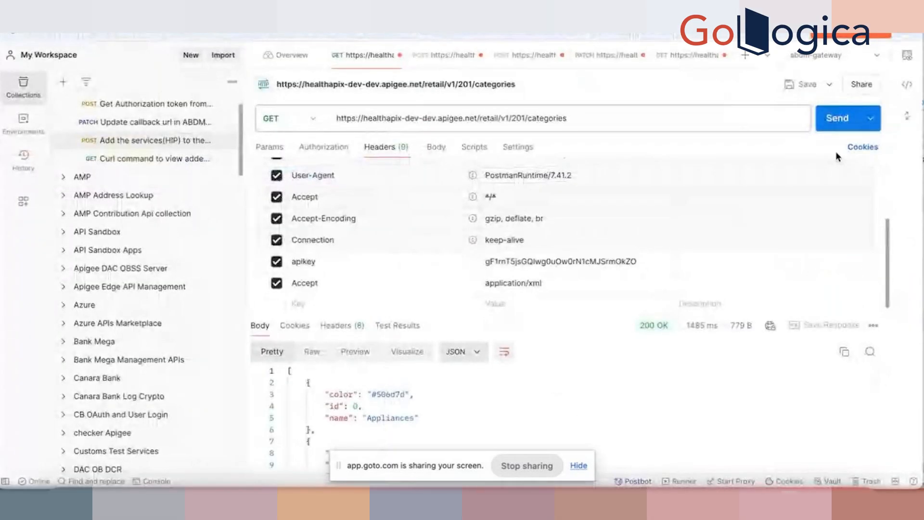
click(842, 120)
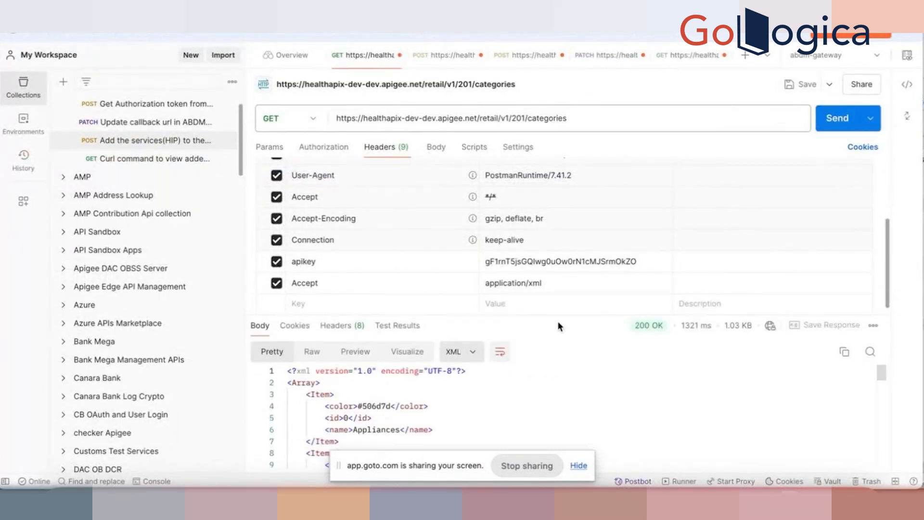
scroll(330, 408, up, 1)
scroll(330, 408, down, 6)
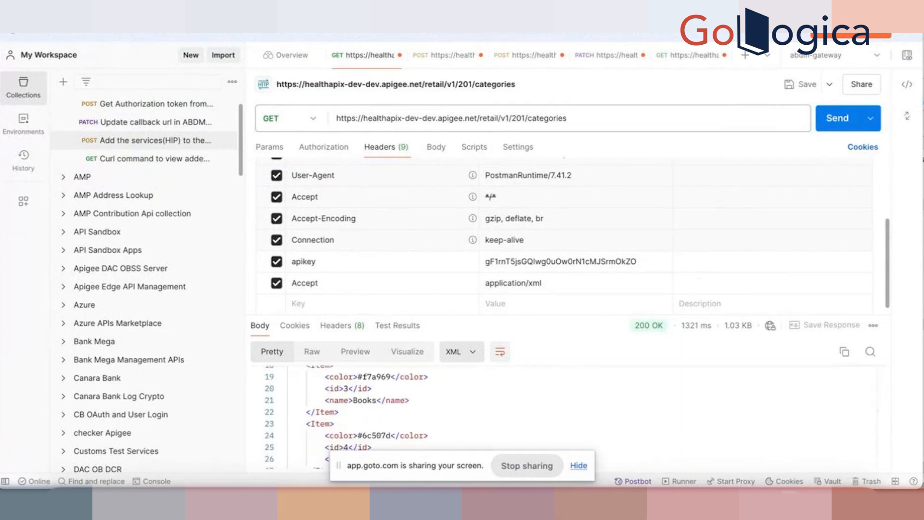
- Switch to the Apigee trace and inspect the J2X-Convert policy's phase details for the first categories transaction
key(super+Tab)
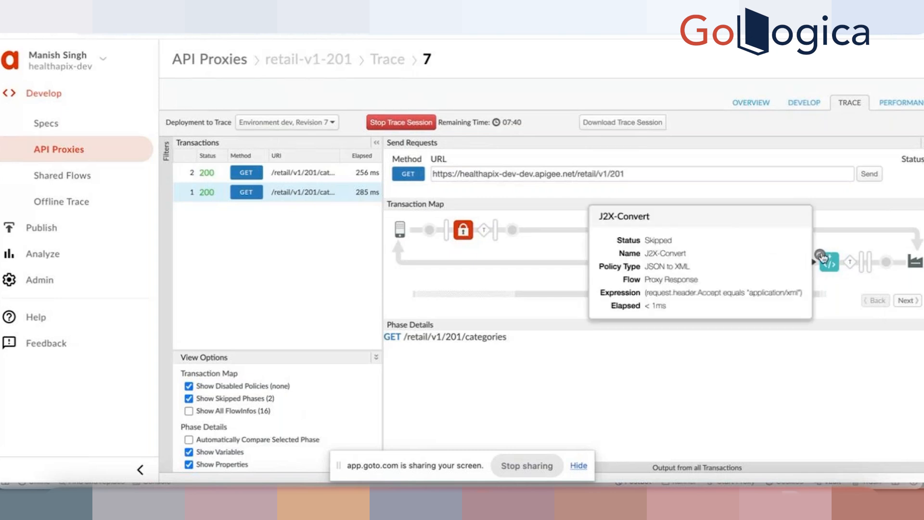
click(831, 264)
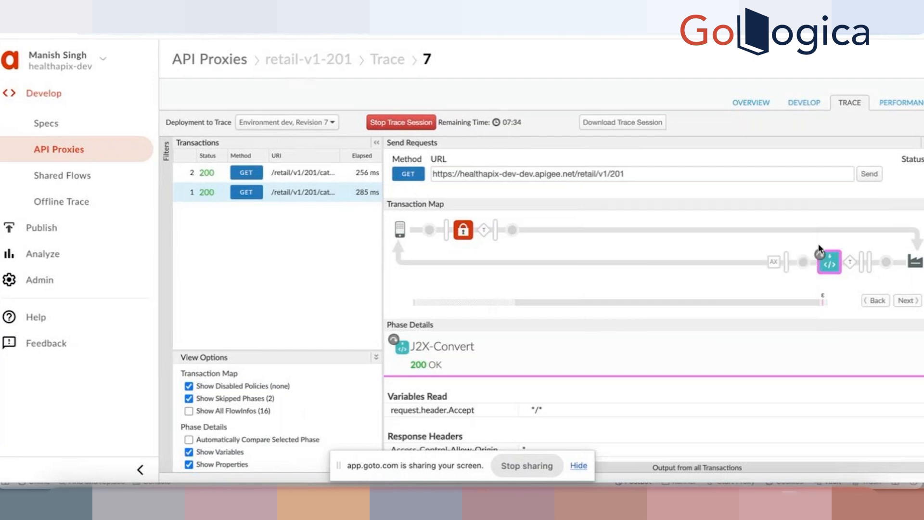
- Review the J2X-Convert policy's condition, response headers and response body in the first categories transaction
scroll(511, 415, down, 3)
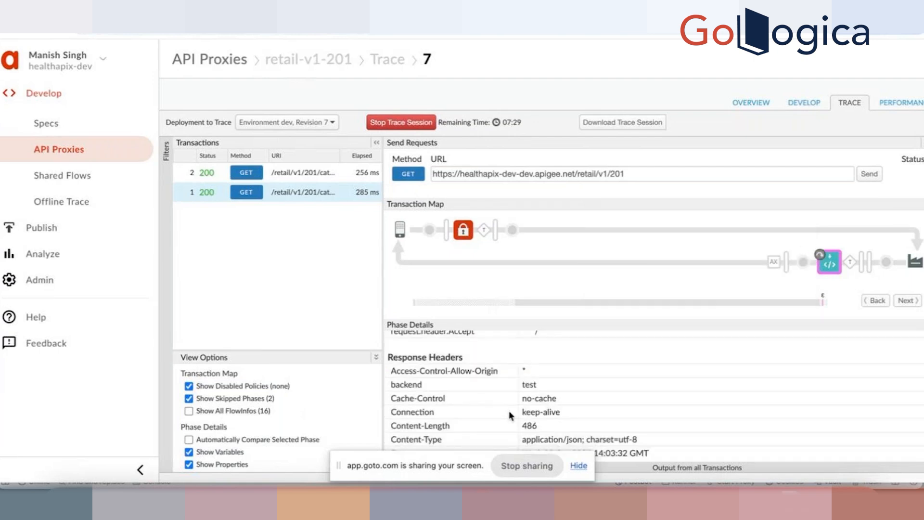
mouse_move(823, 261)
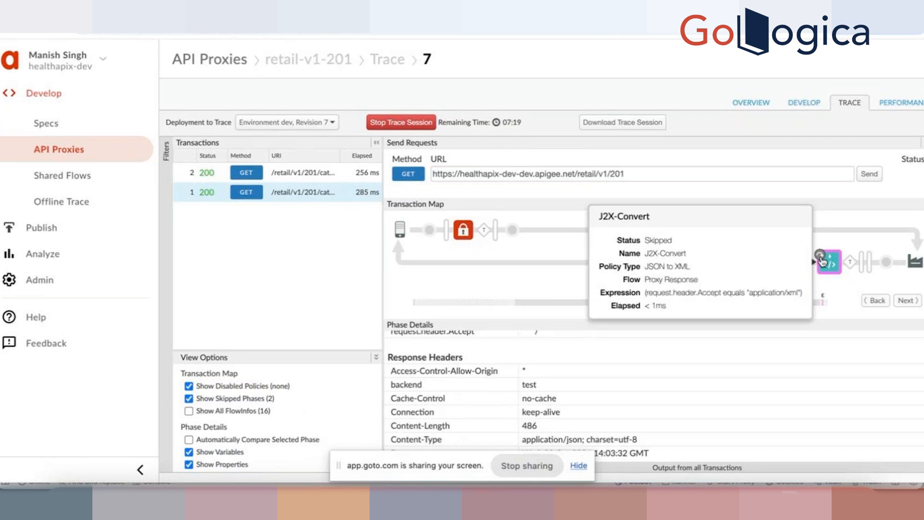
scroll(547, 413, up, 2)
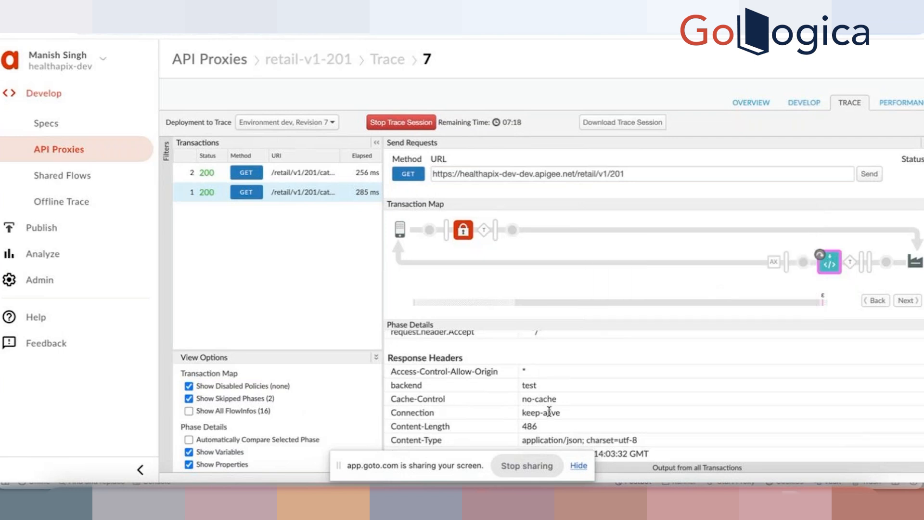
scroll(550, 414, down, 3)
scroll(550, 415, down, 6)
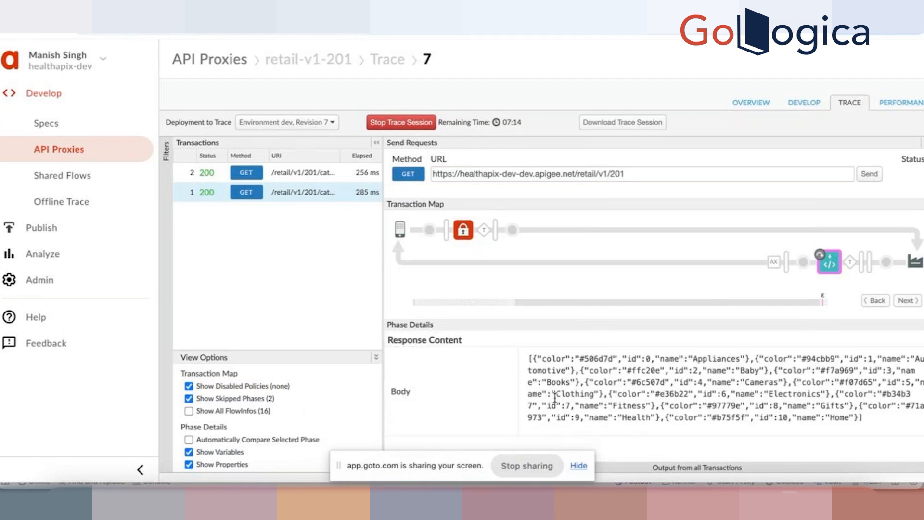
- Select the second categories transaction and inspect the J2X-Convert policy's response headers and response content
click(332, 178)
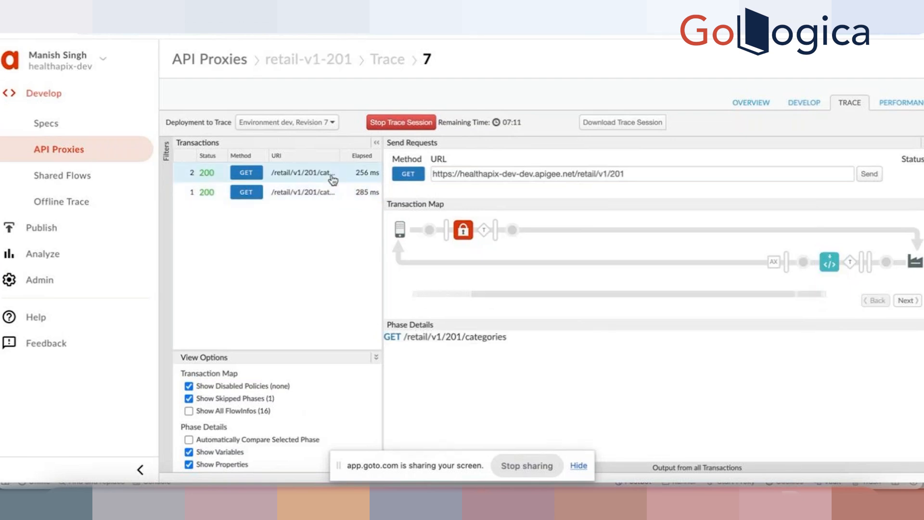
click(833, 268)
mouse_move(810, 268)
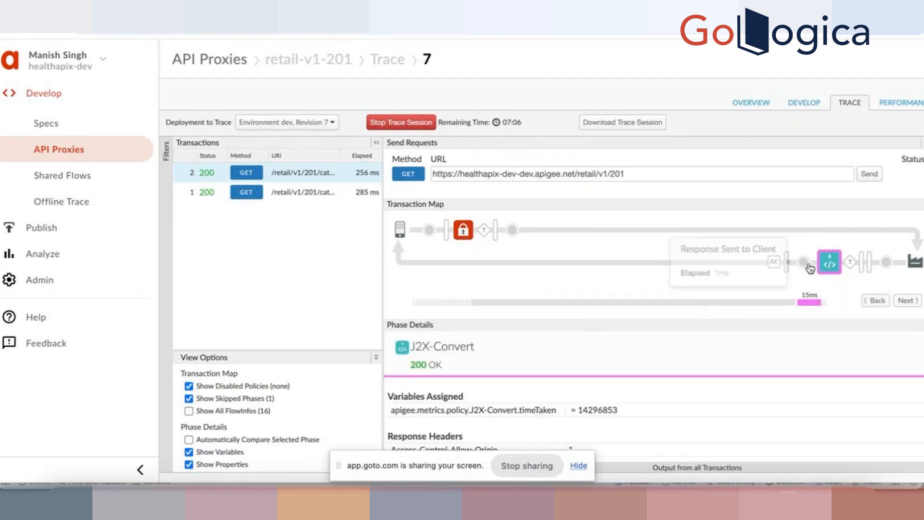
scroll(622, 382, down, 3)
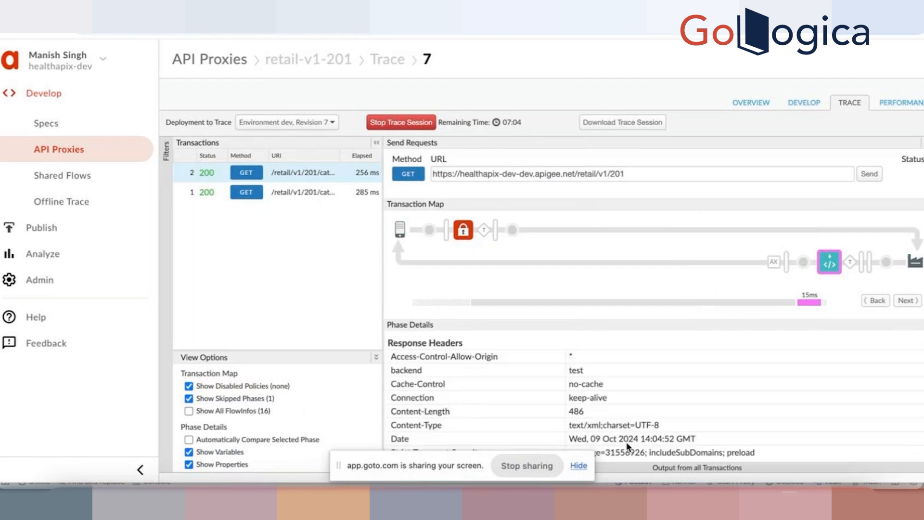
scroll(627, 447, down, 5)
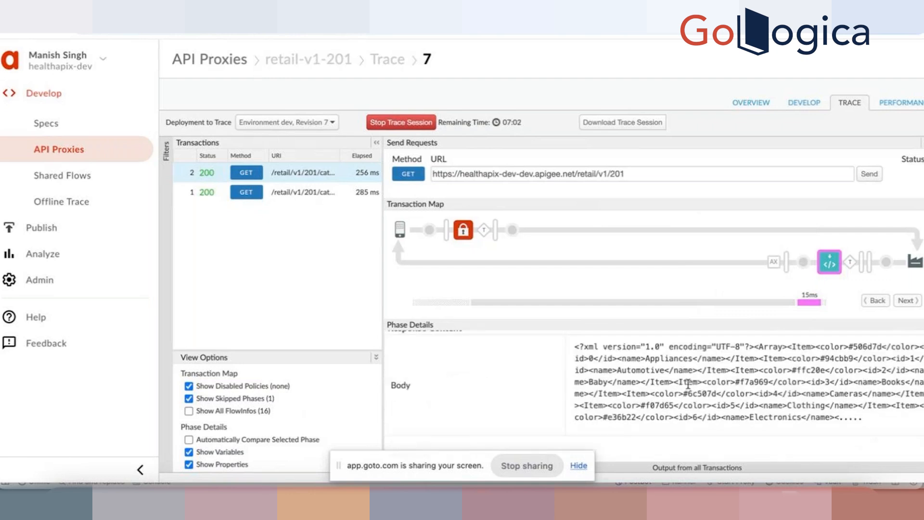
scroll(614, 381, up, 1)
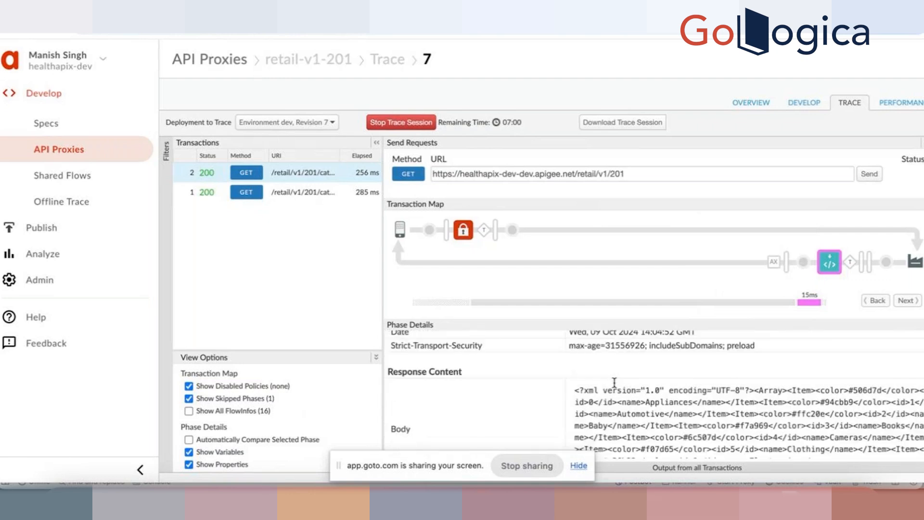
scroll(614, 382, up, 6)
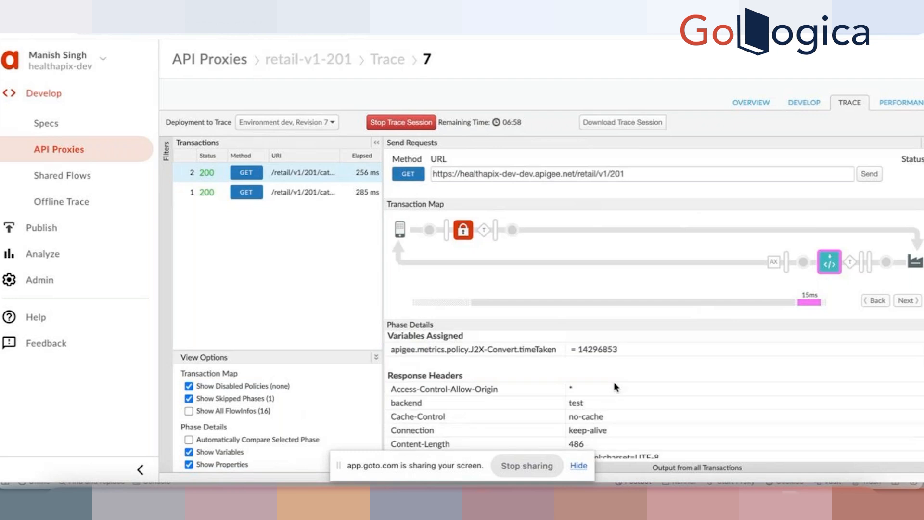
scroll(614, 382, down, 2)
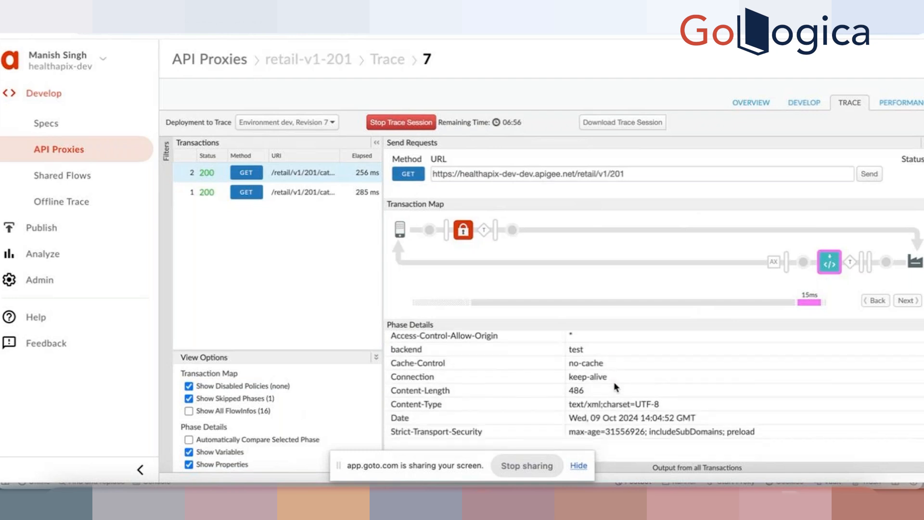
scroll(613, 382, down, 5)
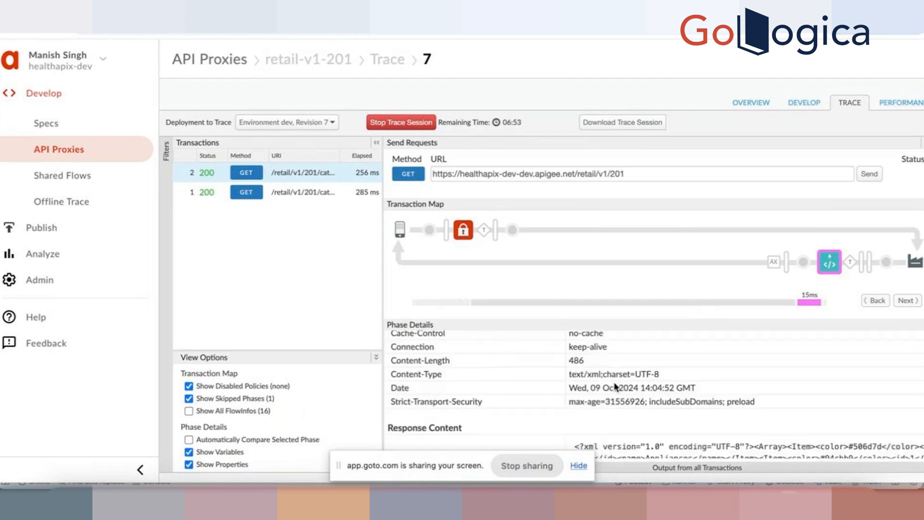
- Examine the J2X-Convert policy's expression and expressionResult properties in the second transaction's phase details
scroll(606, 407, down, 3)
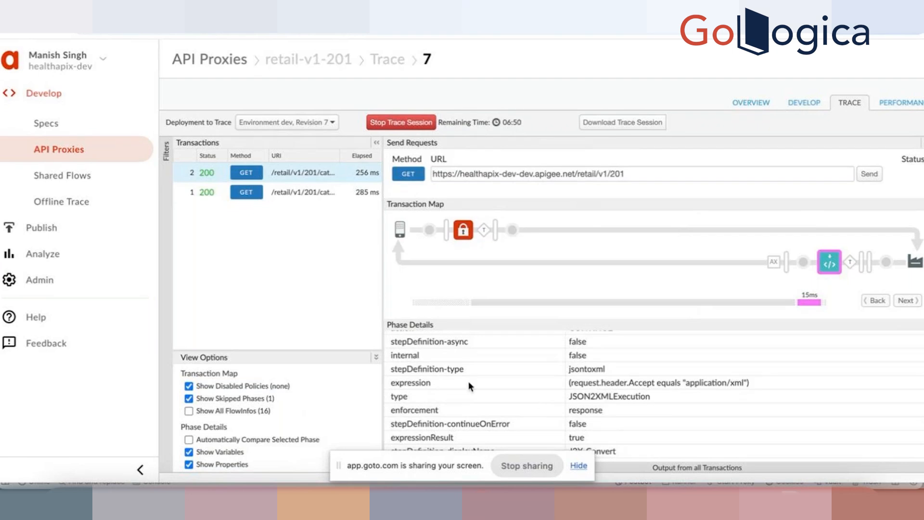
scroll(526, 419, down, 1)
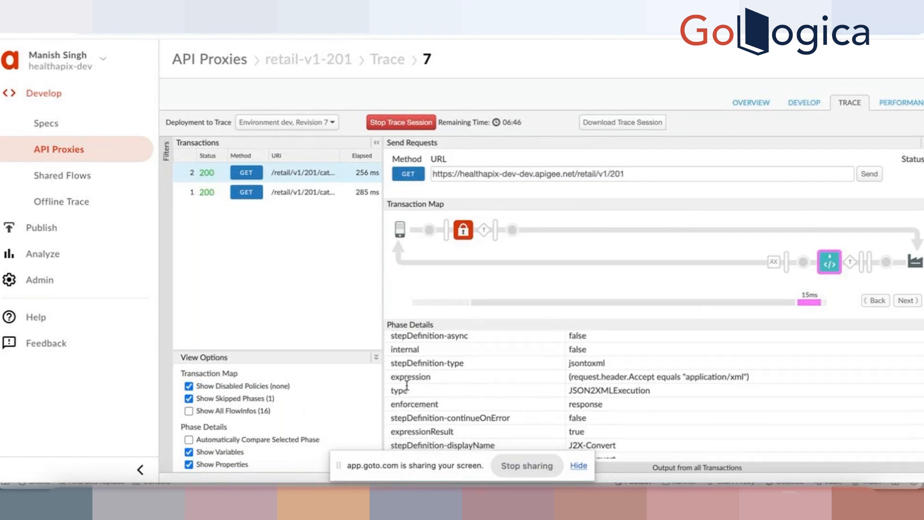
drag(394, 378, 679, 375)
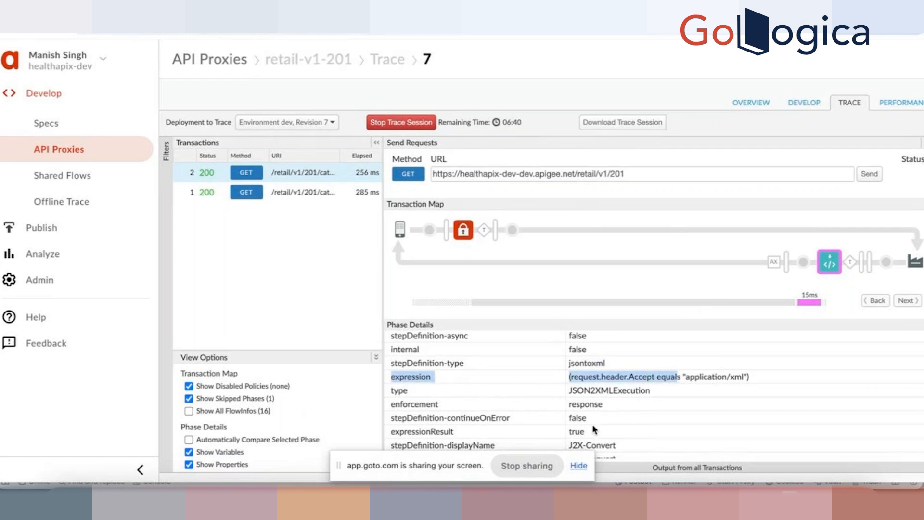
drag(591, 426, 395, 431)
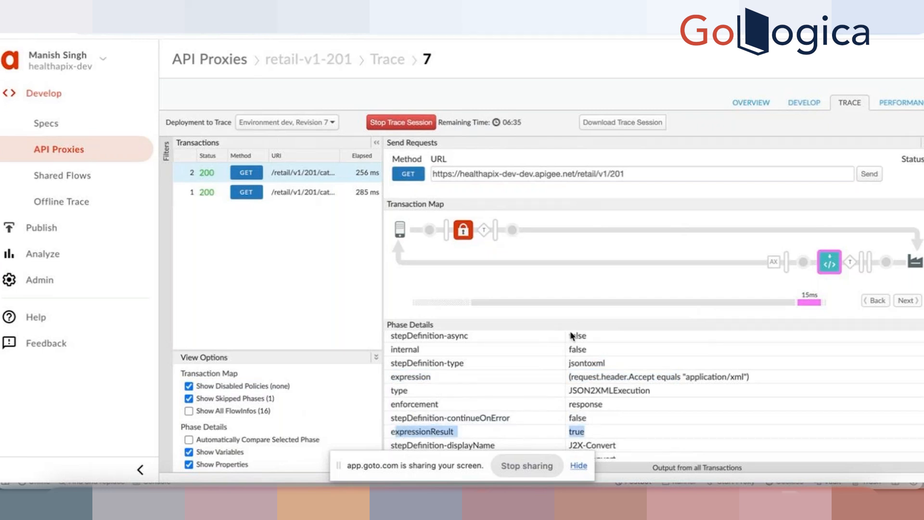
click(829, 262)
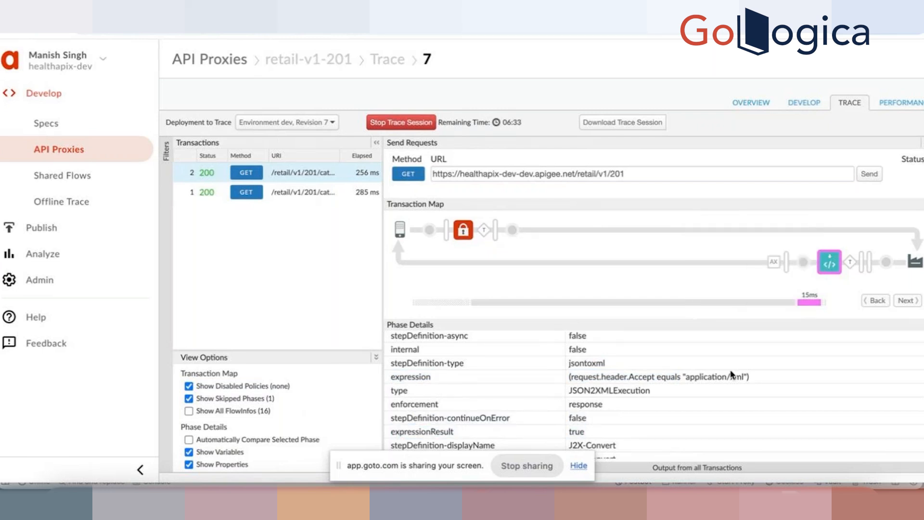
scroll(664, 409, down, 1)
scroll(662, 394, down, 3)
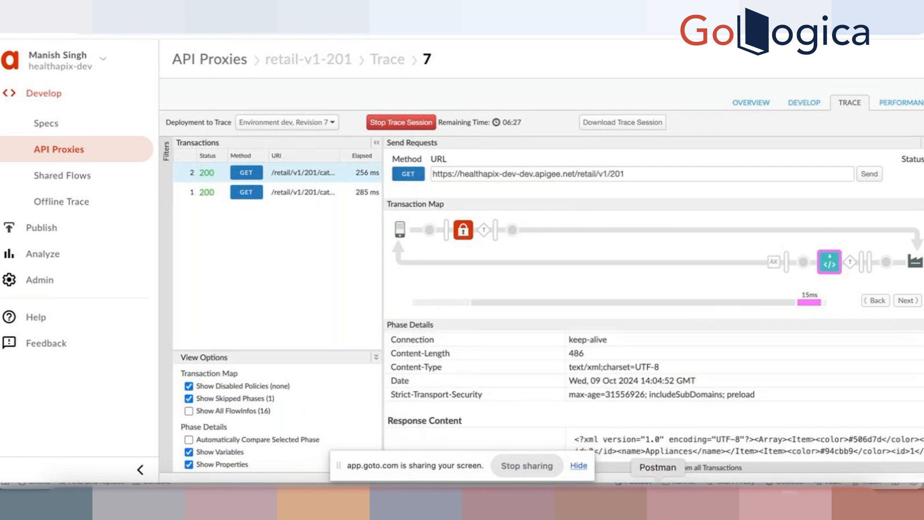
- Switch to Postman, disable the application/xml Accept header, resend the categories request, and review the response body
click(656, 503)
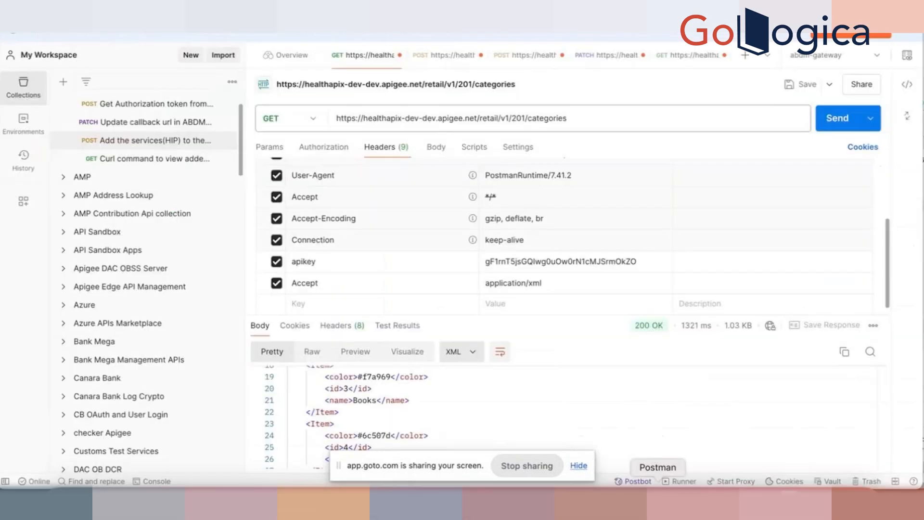
click(276, 284)
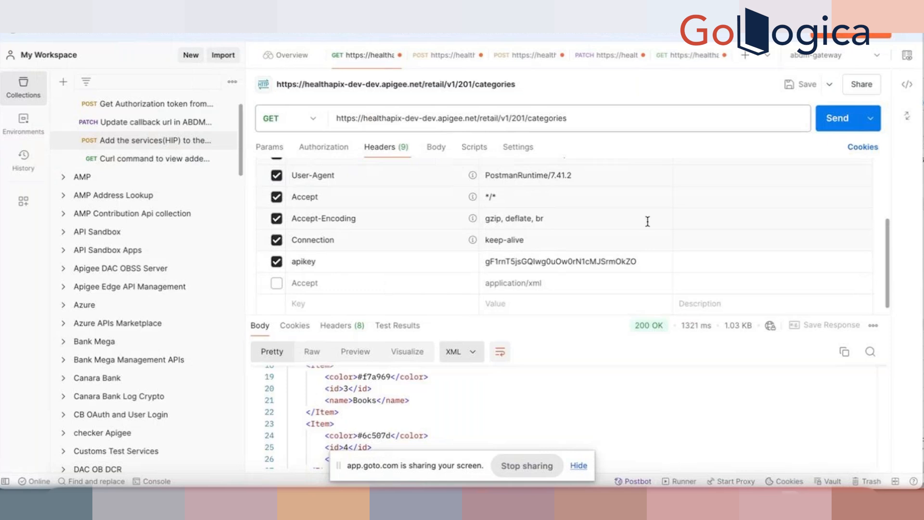
click(829, 121)
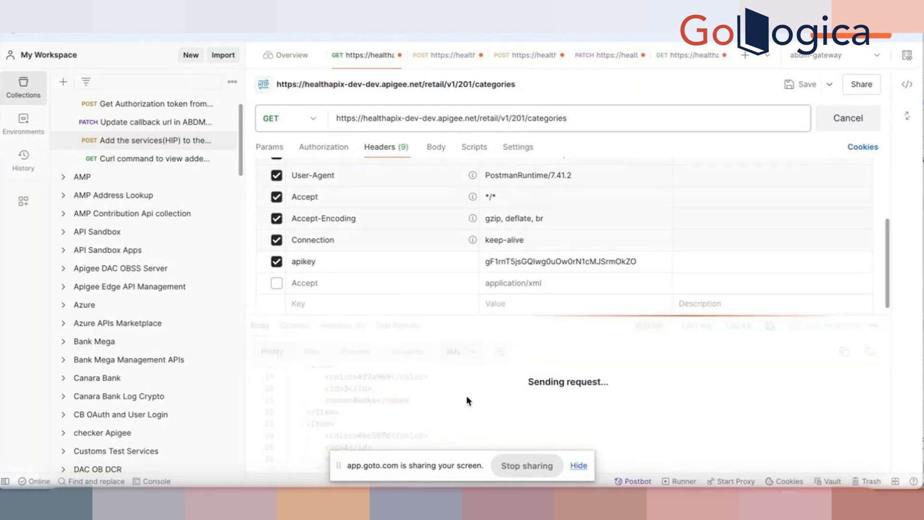
scroll(462, 289, up, 1)
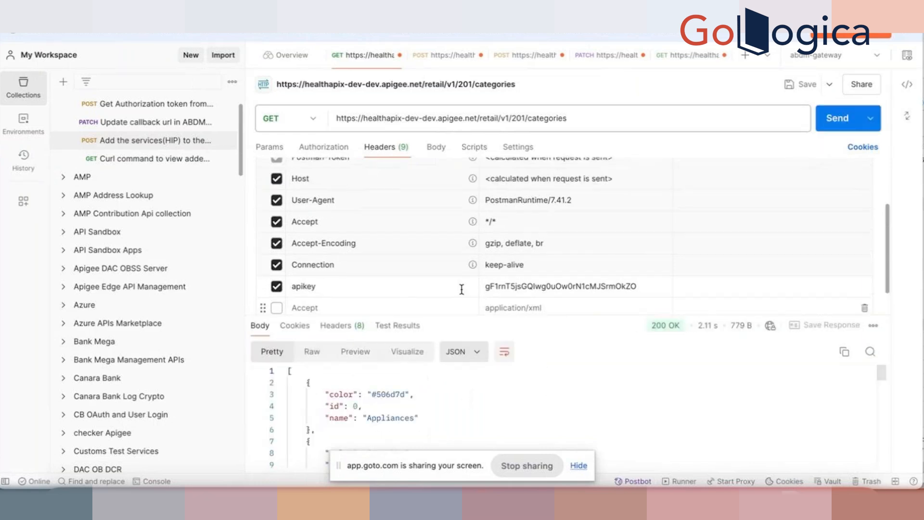
scroll(437, 293, down, 1)
scroll(387, 409, down, 5)
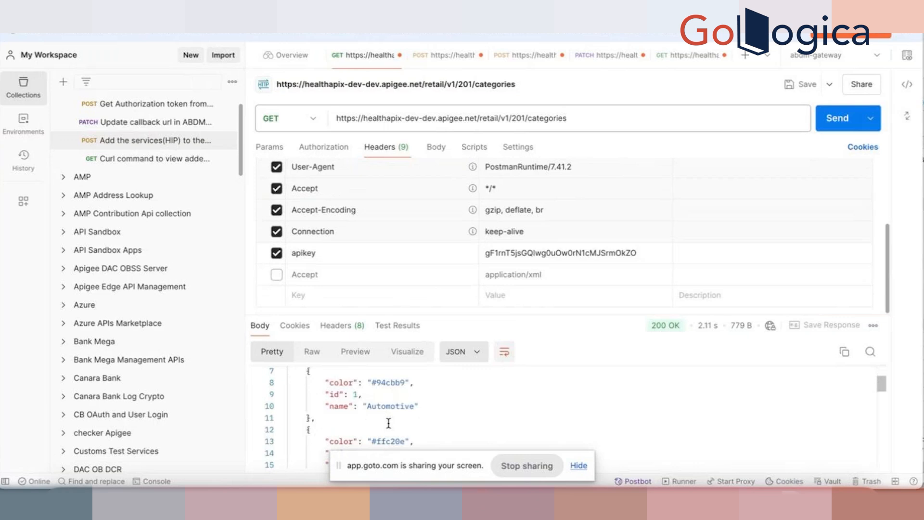
scroll(388, 423, down, 1)
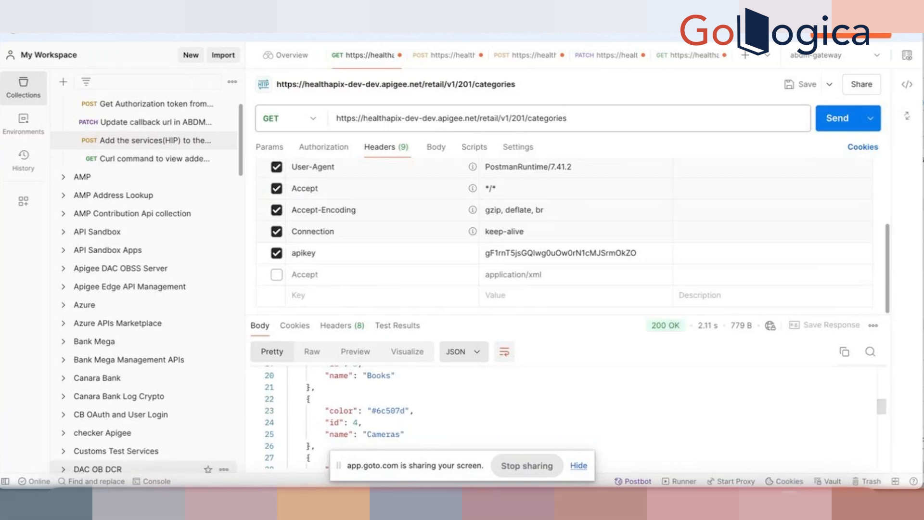
- Switch to Finder and expand the 06 - Mediation folder under API Engineer Training - 2020 in Downloads
click(72, 483)
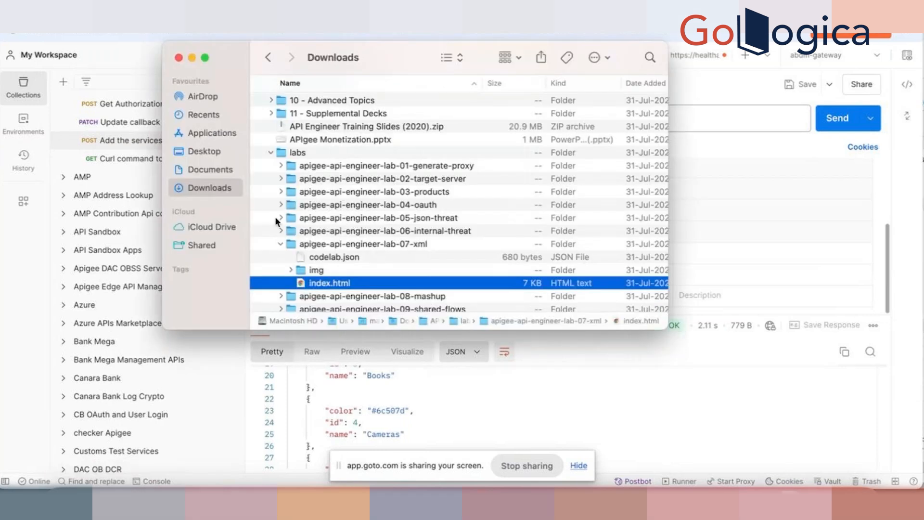
scroll(313, 240, up, 10)
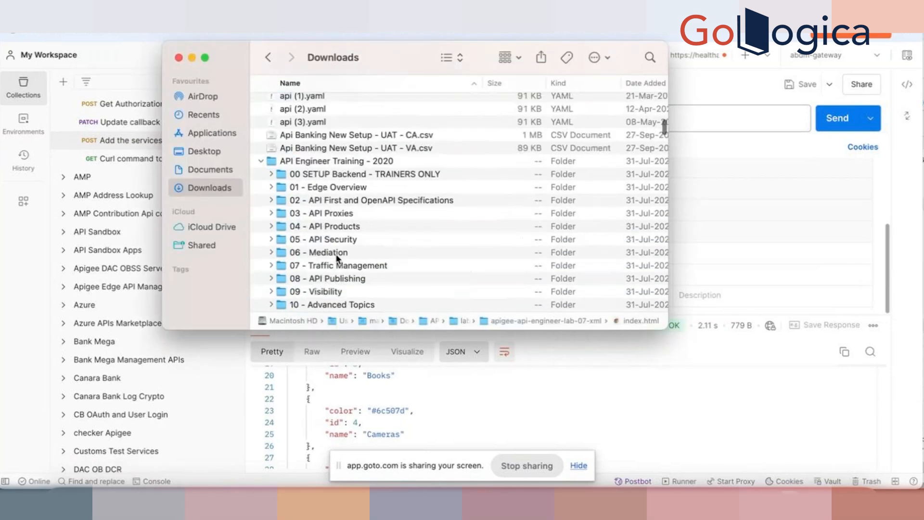
click(270, 254)
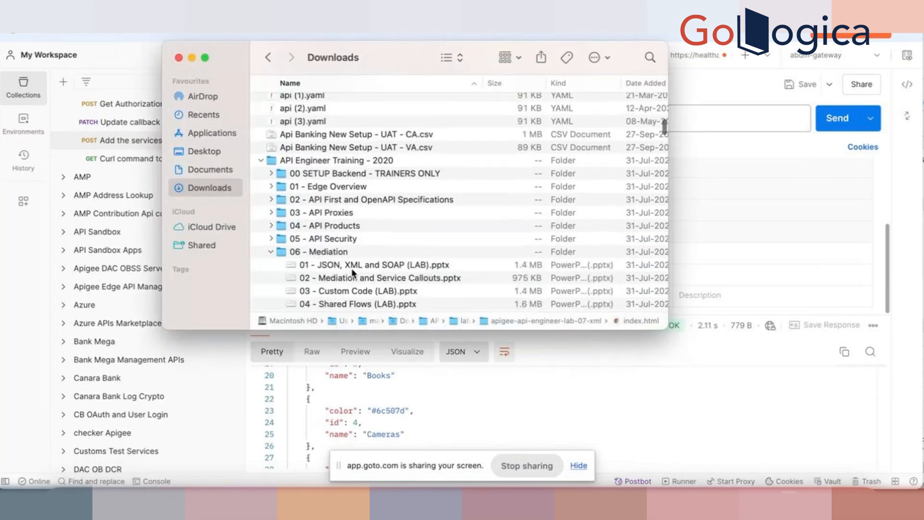
scroll(351, 268, down, 2)
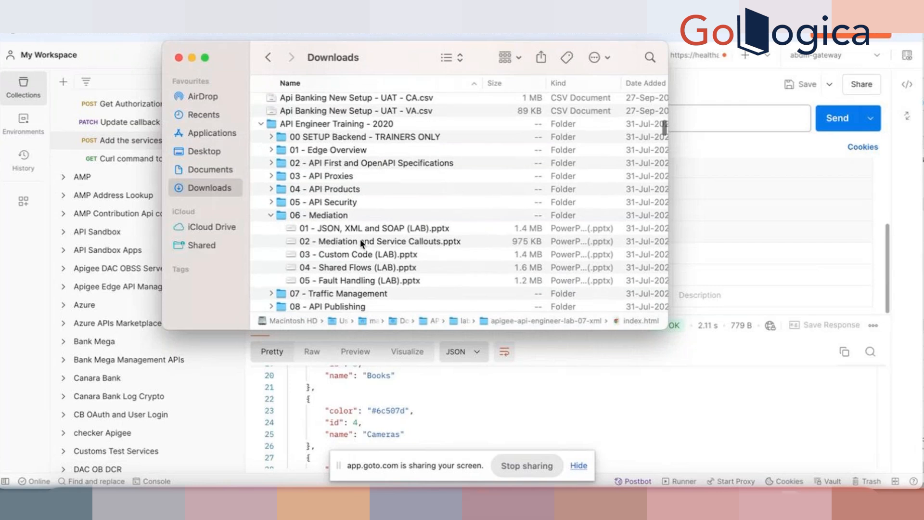